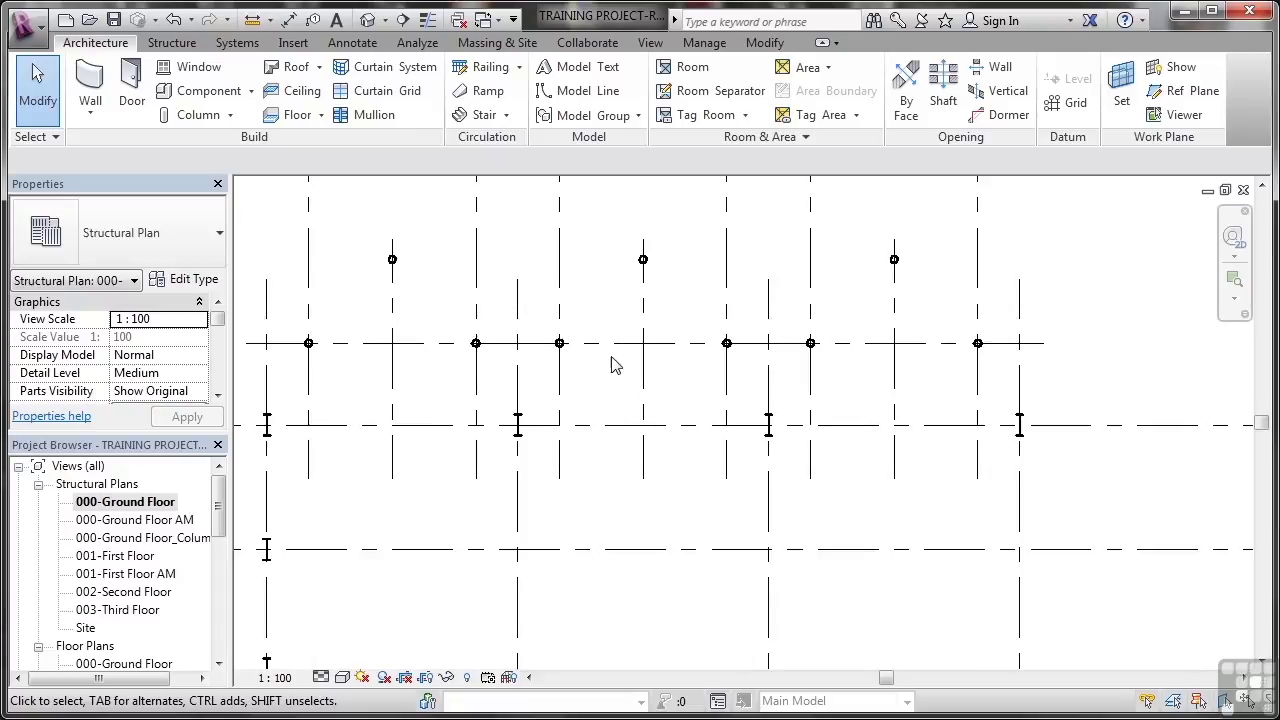
- Hide the bubbles at the upper ends of vertical grids 2i and 2ii
middle_drag(629, 369, 705, 512)
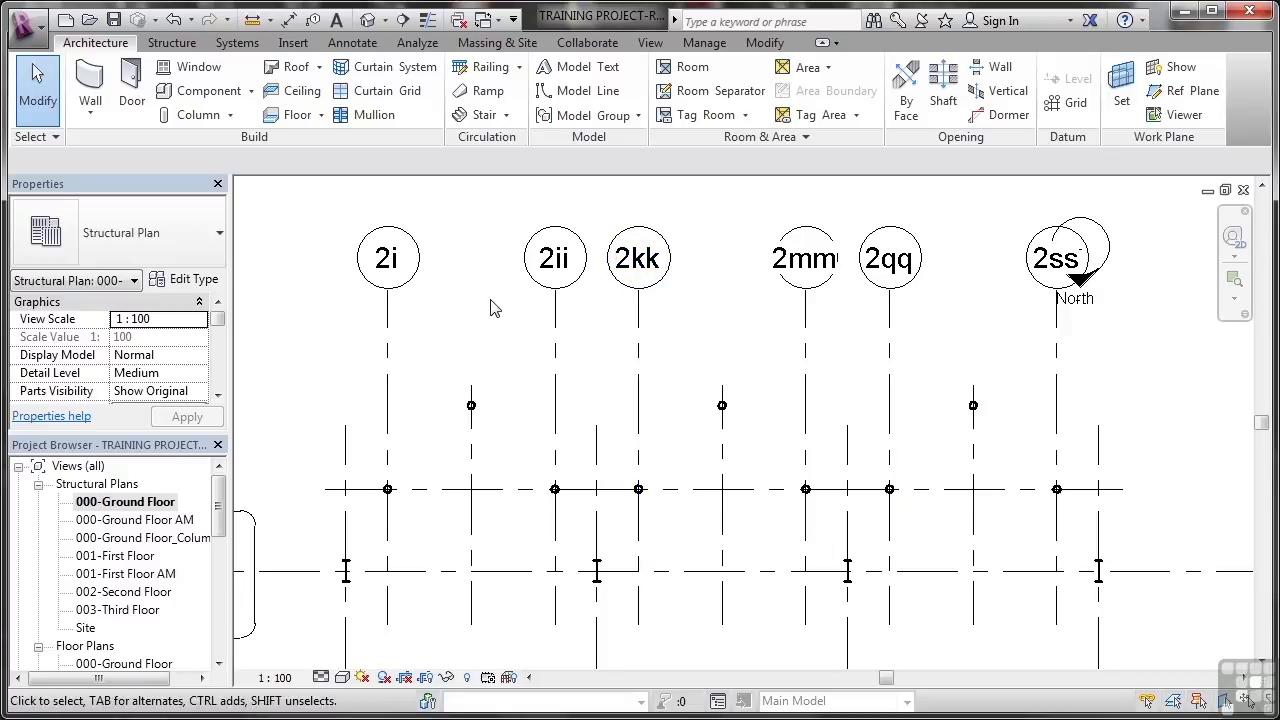
click(418, 284)
middle_drag(460, 323, 474, 388)
click(390, 229)
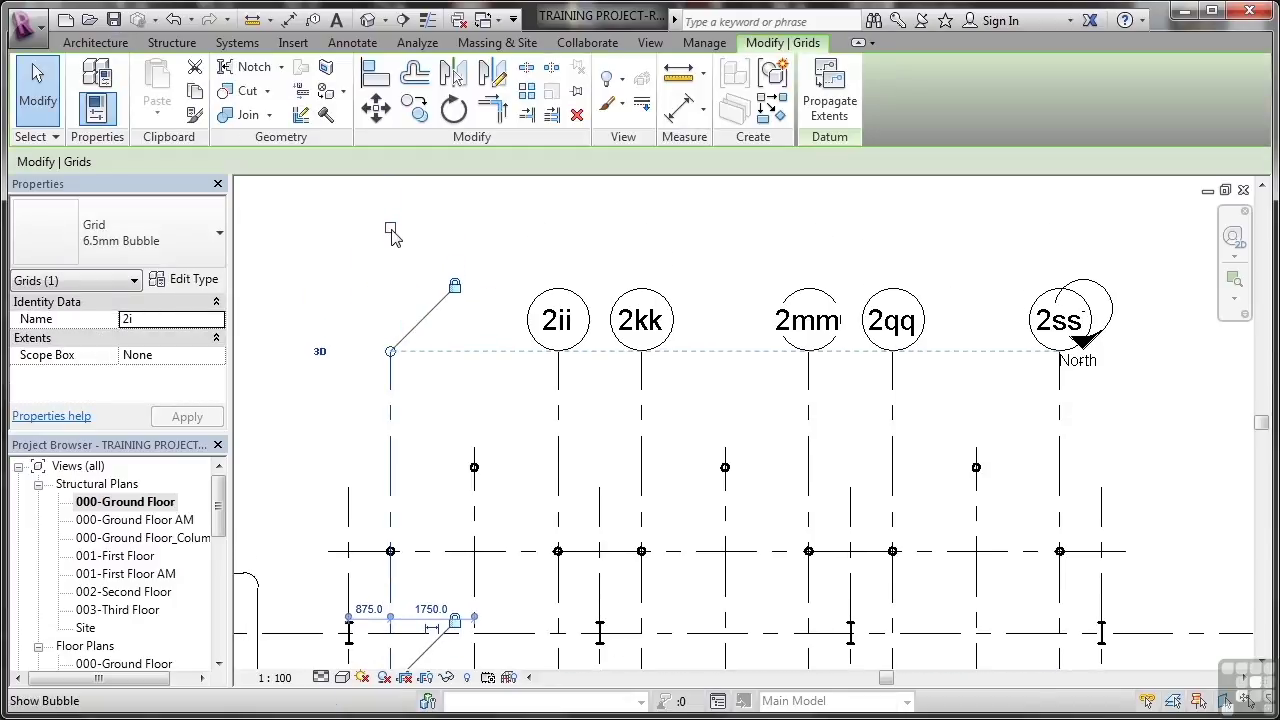
click(482, 338)
click(540, 310)
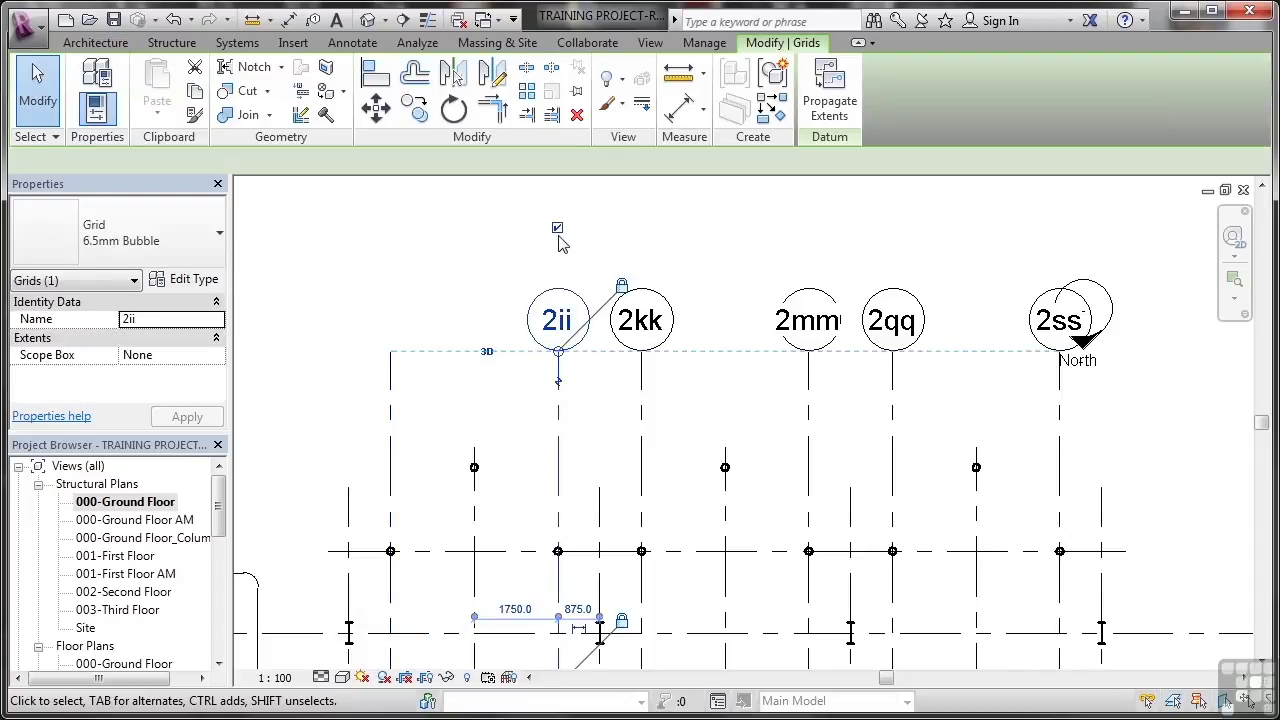
click(557, 229)
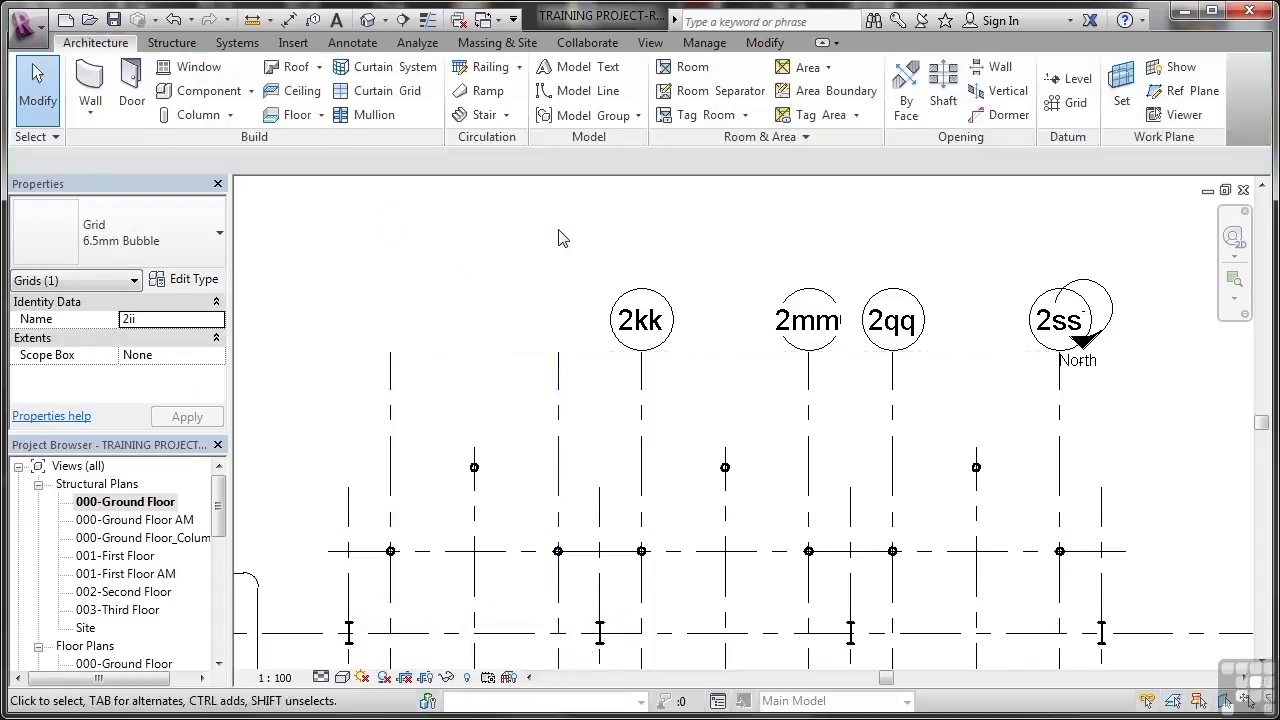
click(557, 236)
- Hide the bubbles at the upper ends of vertical grids 2kk and 2mm
click(628, 288)
click(643, 230)
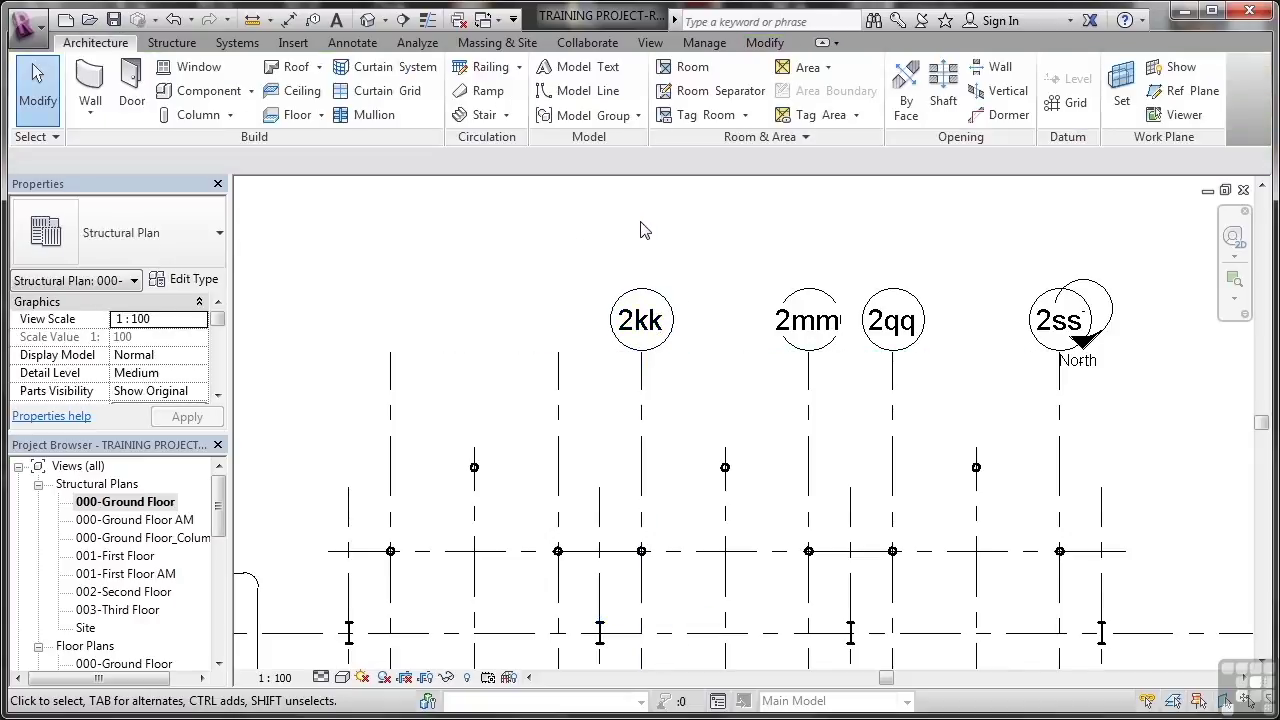
click(805, 292)
click(808, 228)
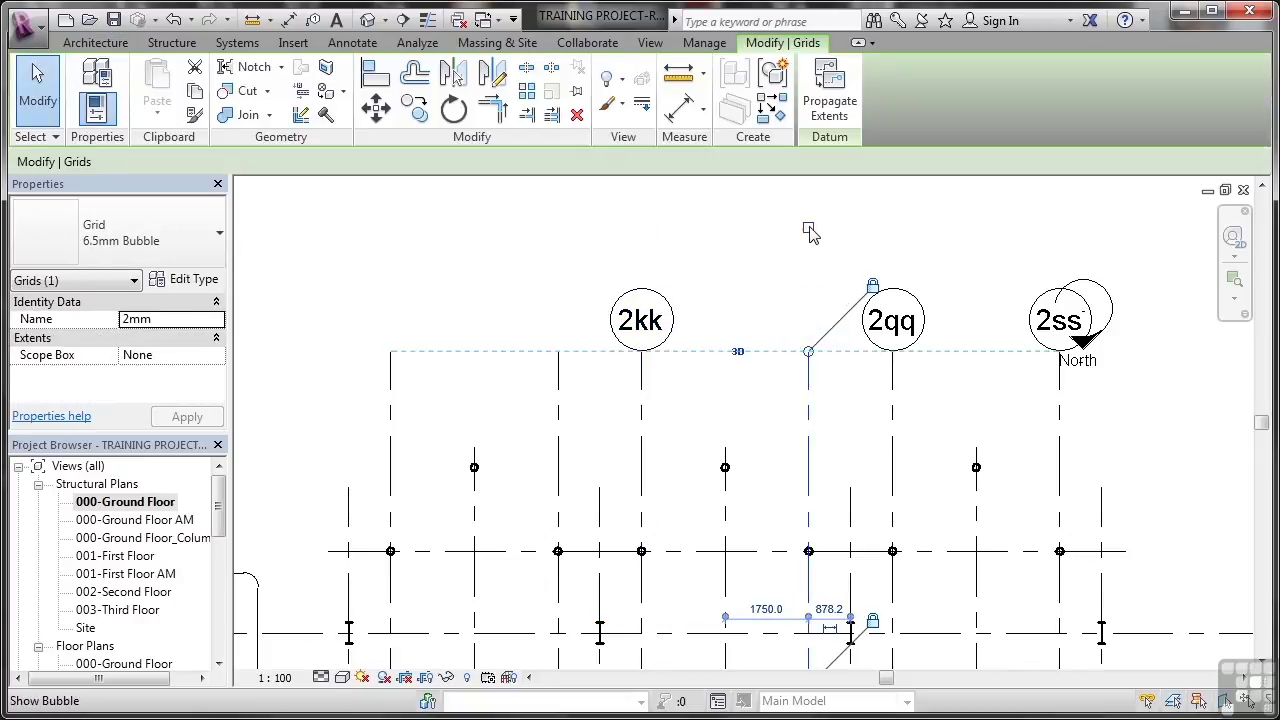
click(629, 286)
click(634, 300)
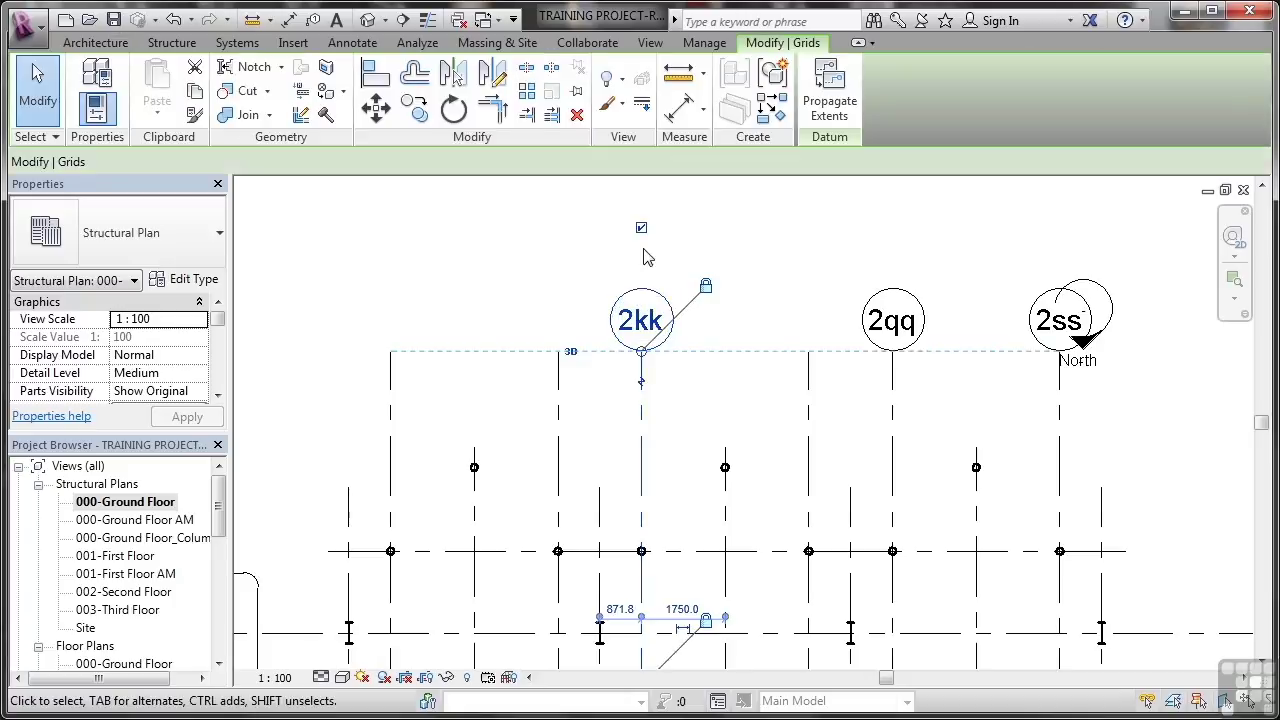
click(642, 228)
click(812, 270)
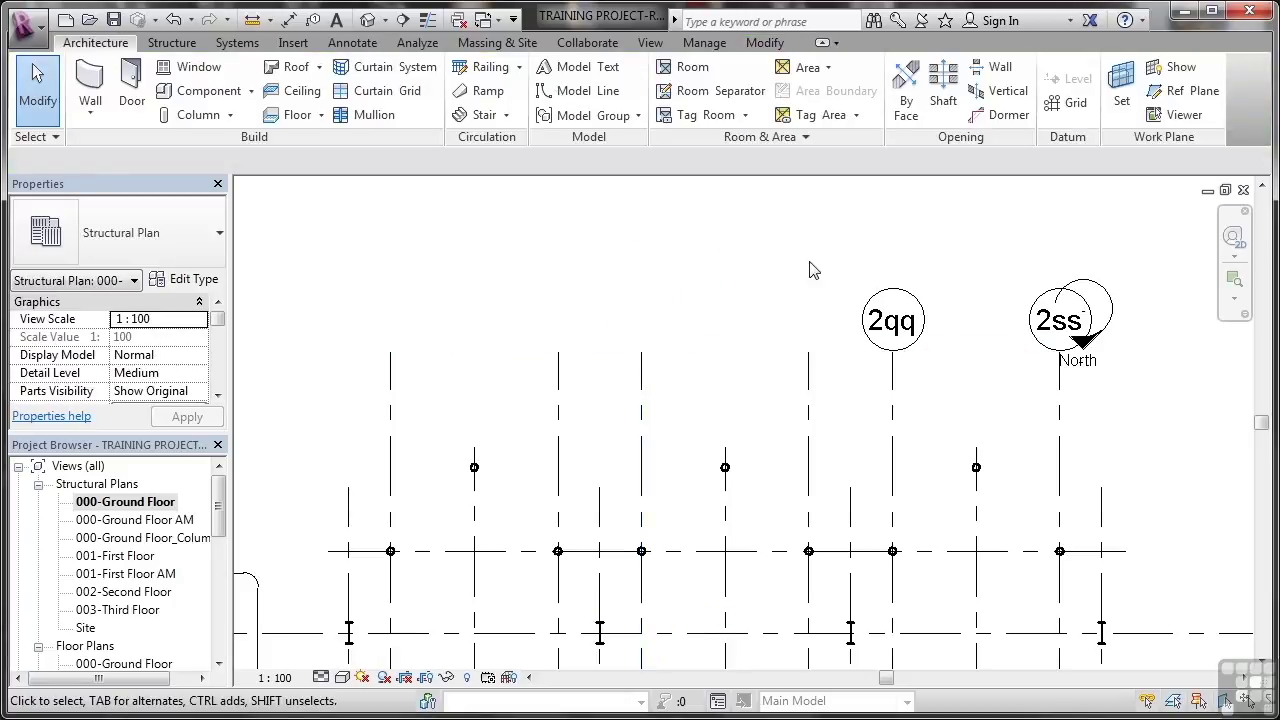
- Hide the bubbles at the upper ends of vertical grids 2qq and 2ss
click(884, 296)
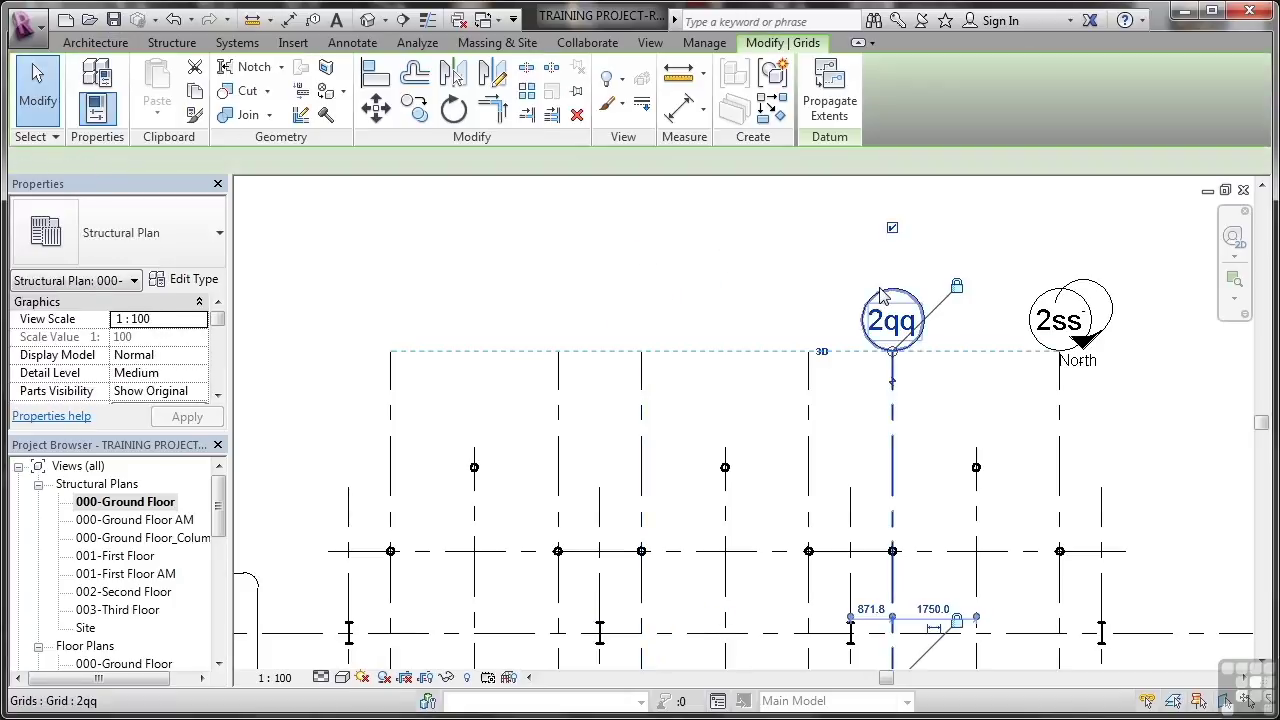
click(892, 229)
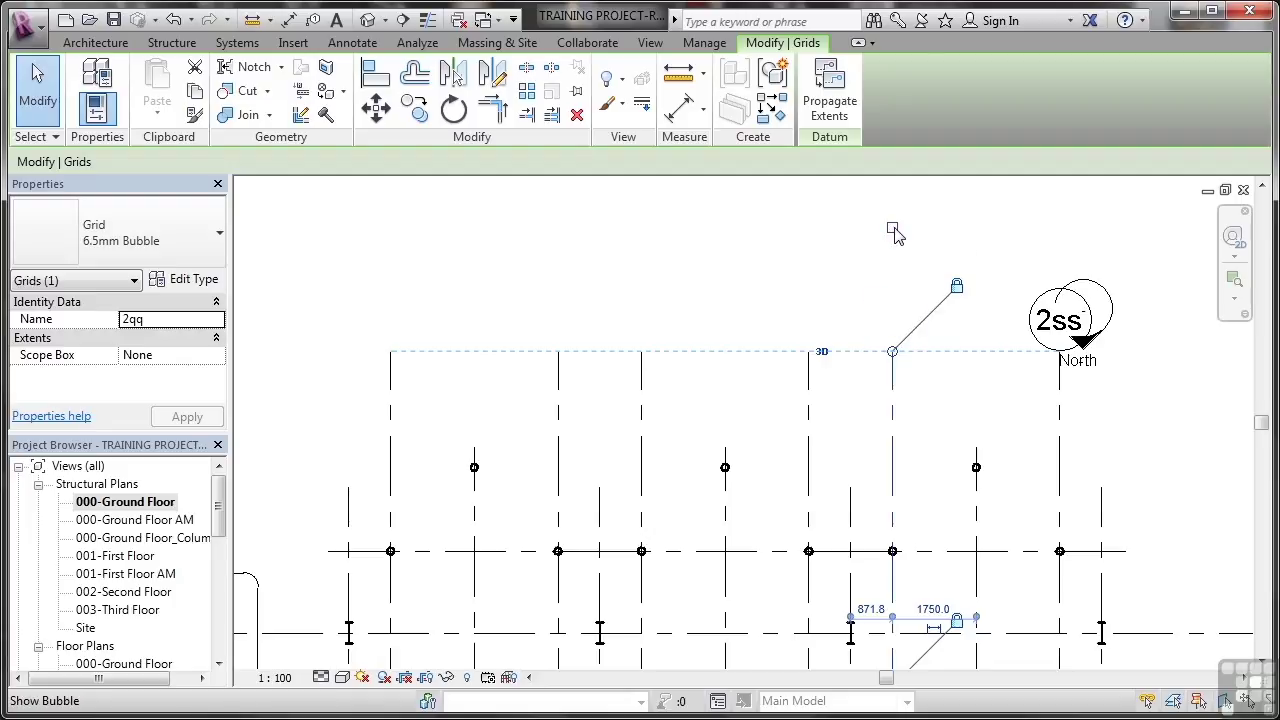
key(Escape)
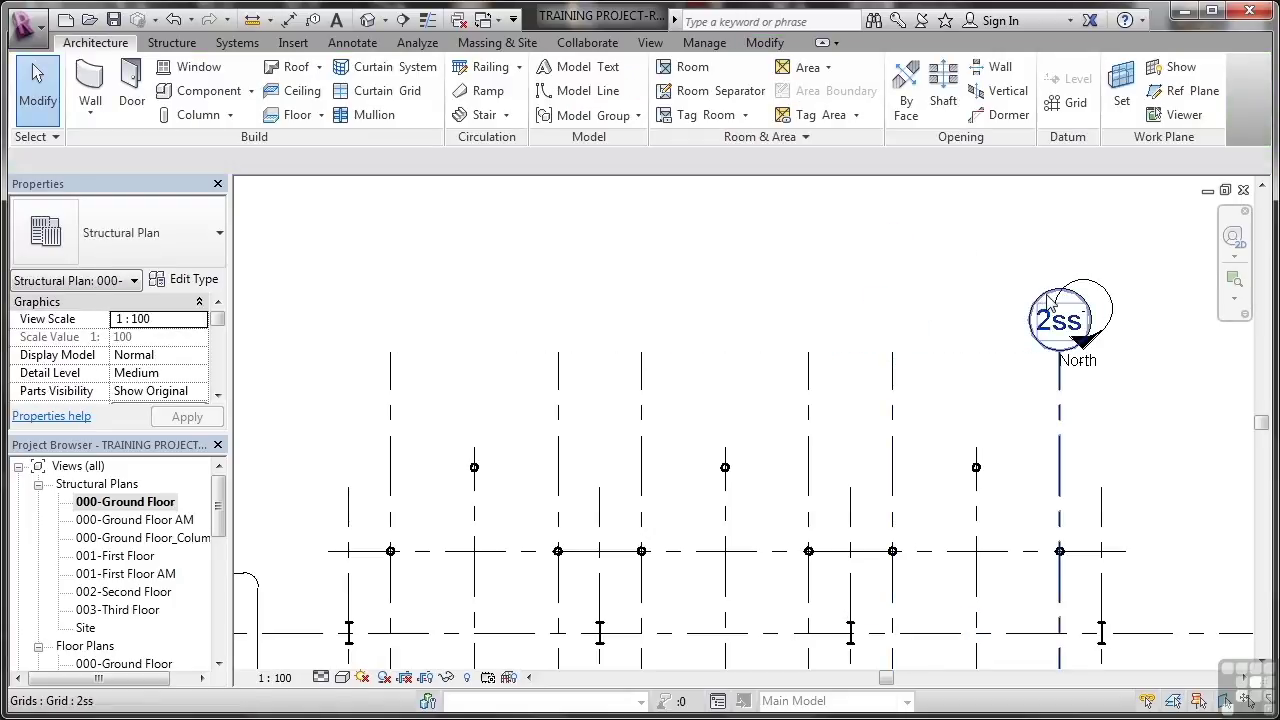
click(1050, 300)
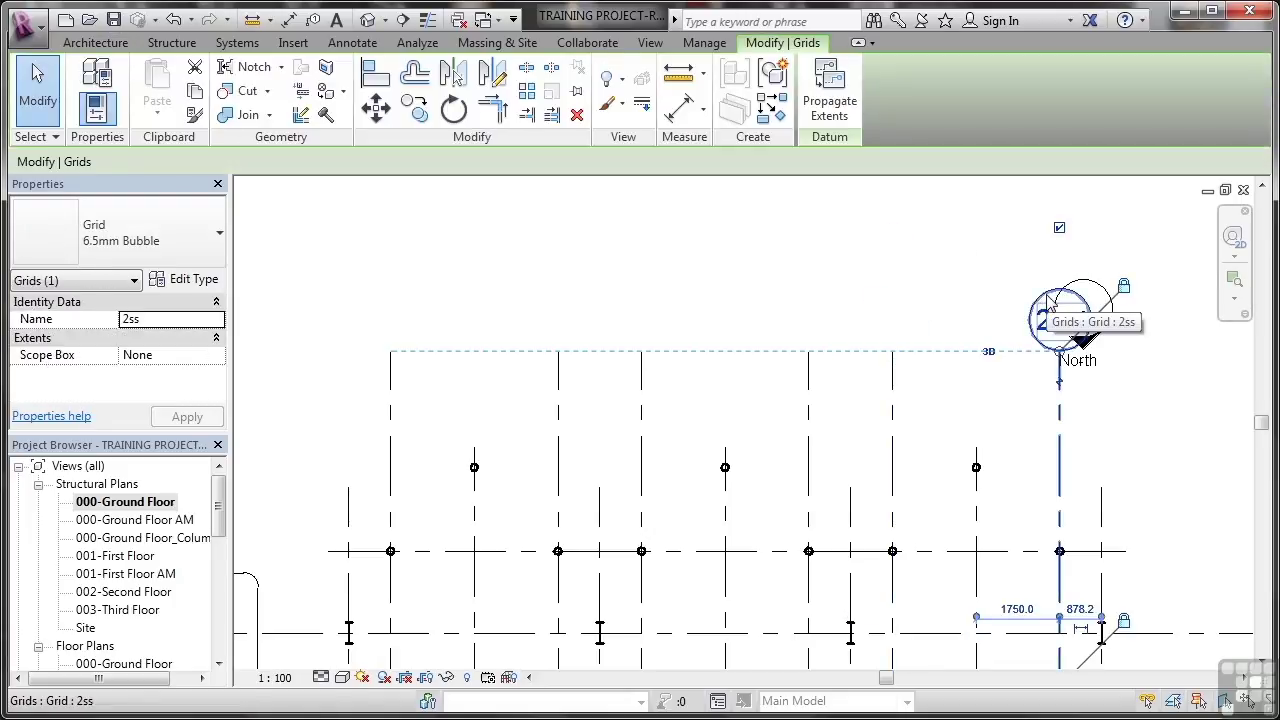
click(1060, 231)
click(857, 258)
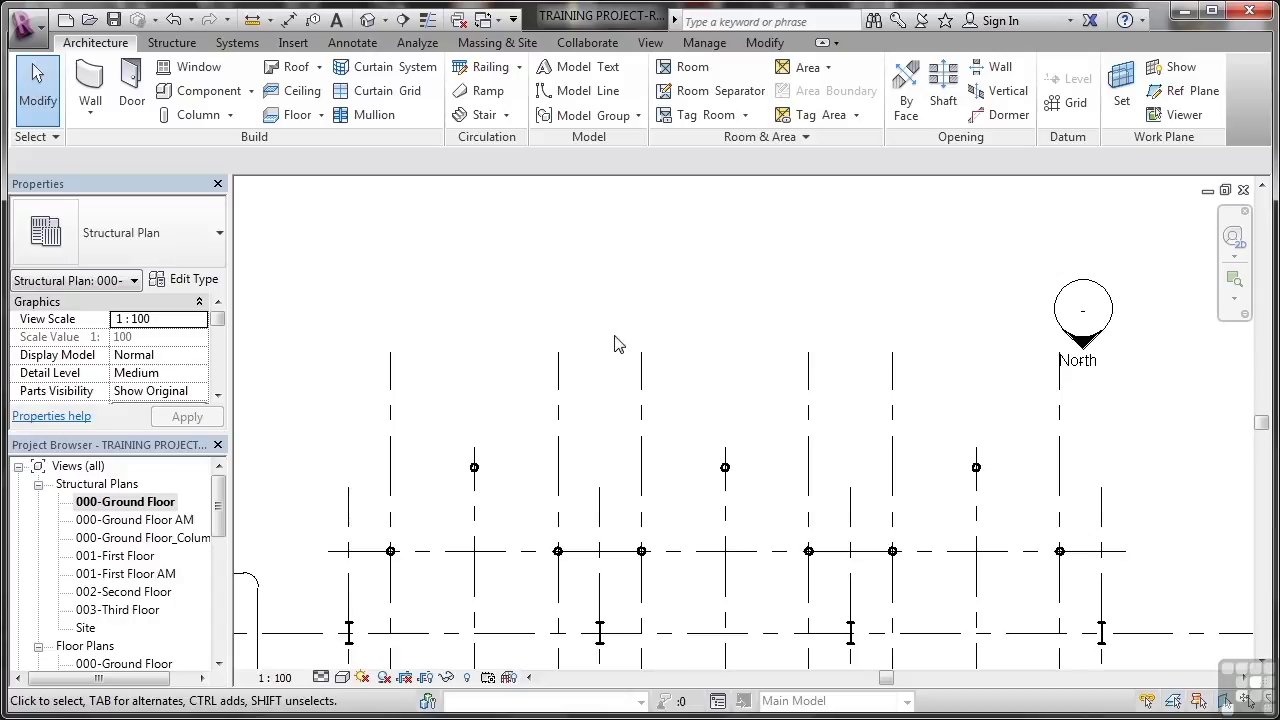
- Shorten the aligned vertical grids together by lowering grid 2ii's upper end to just above the uppermost circular columns
click(559, 381)
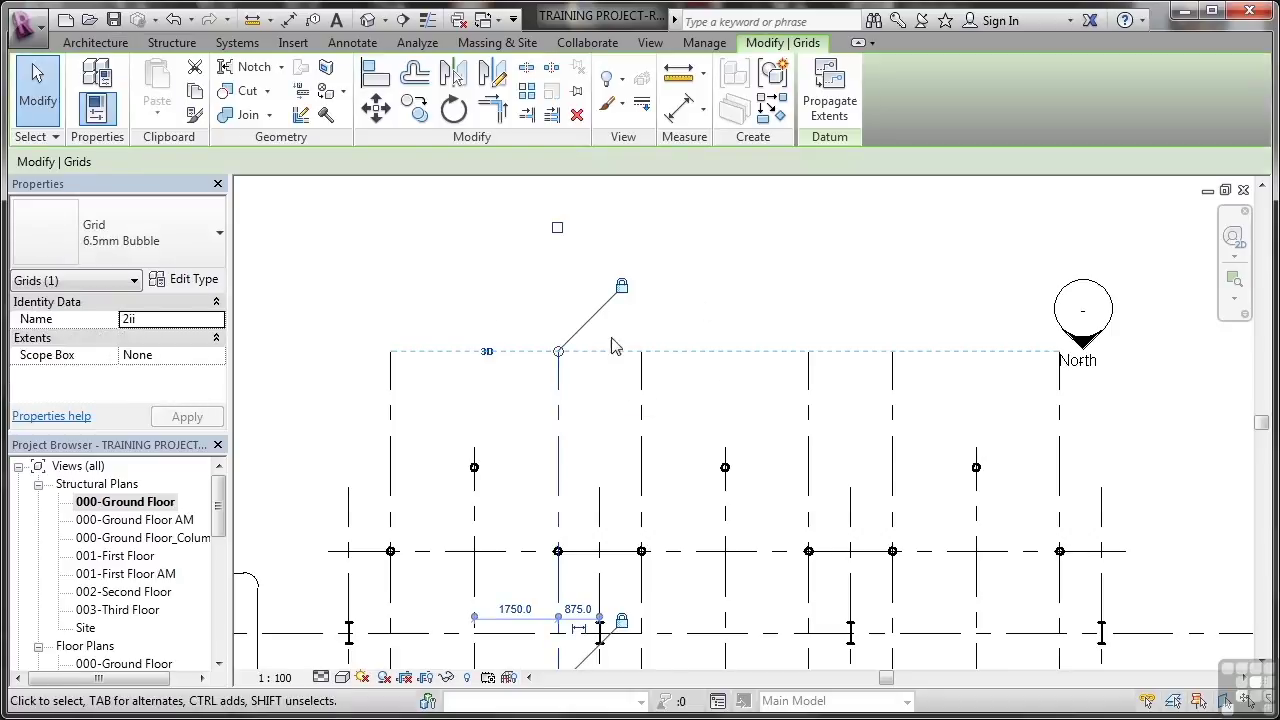
drag(558, 352, 562, 410)
click(561, 362)
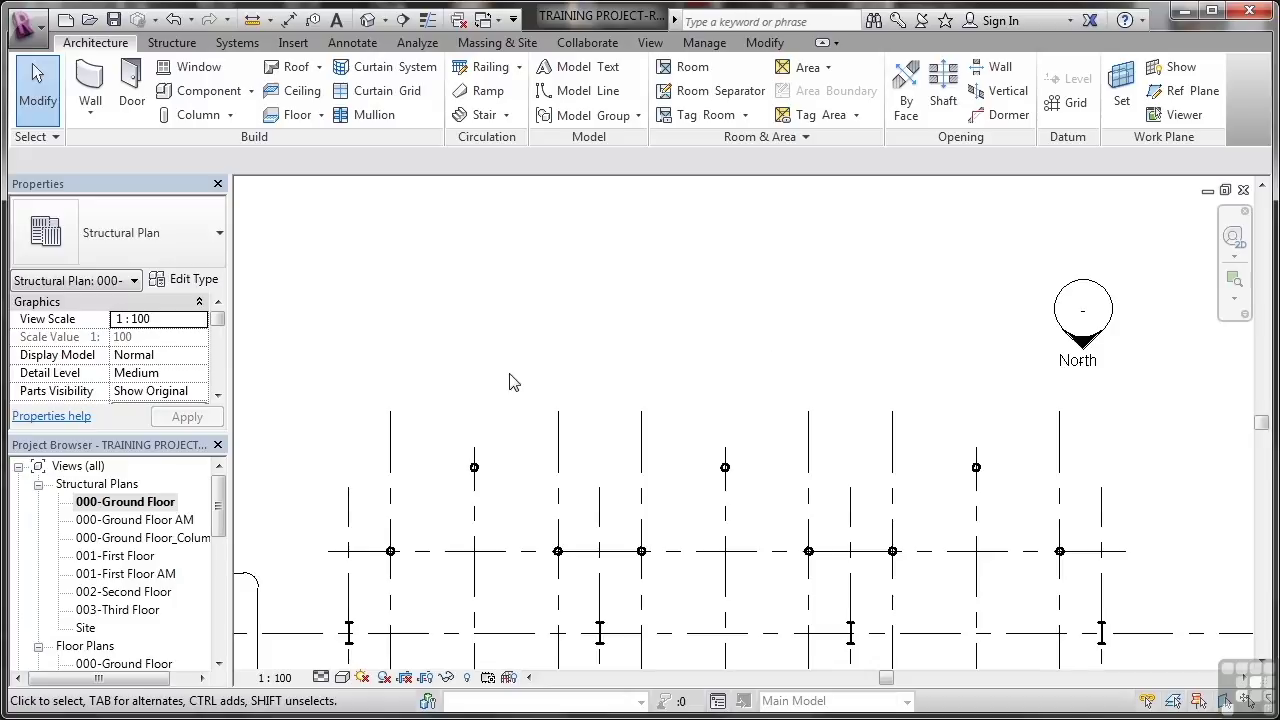
- Delete the overlapping horizontal grids 2pp, 2ll and 2rr along the lower row of circular columns
scroll(510, 382, down, 2)
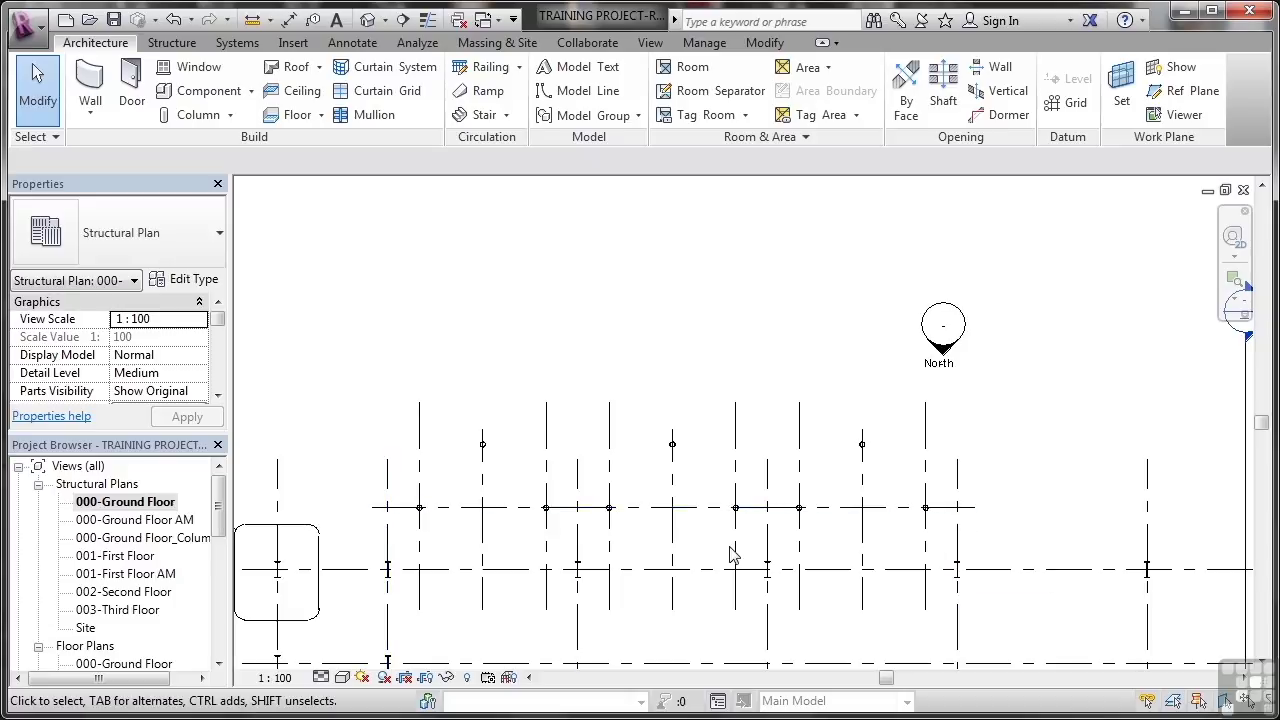
click(644, 519)
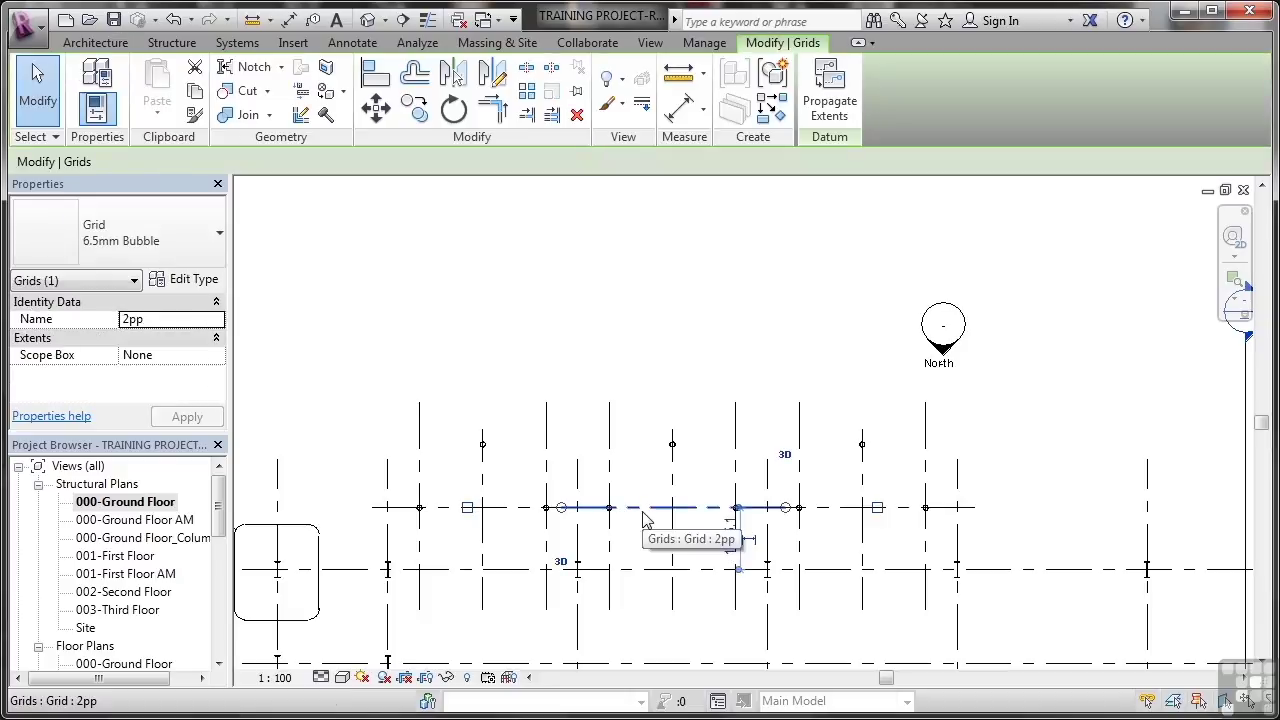
key(Escape)
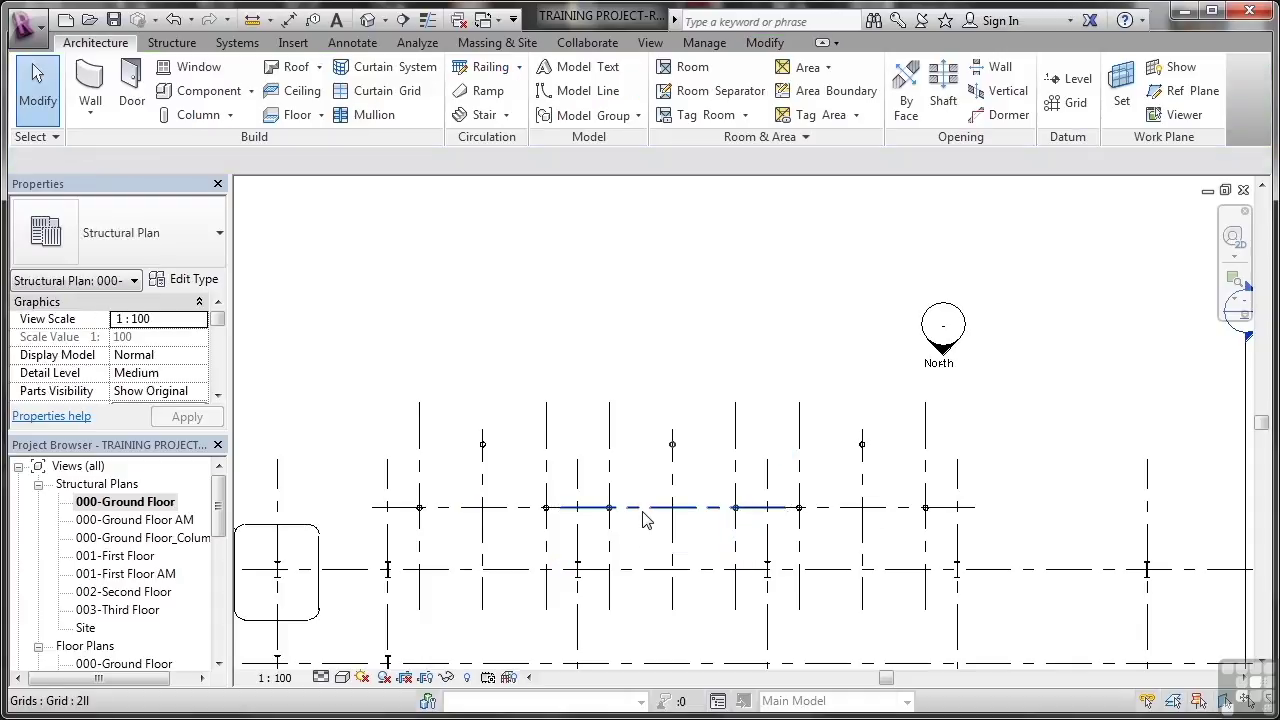
click(688, 514)
key(Escape)
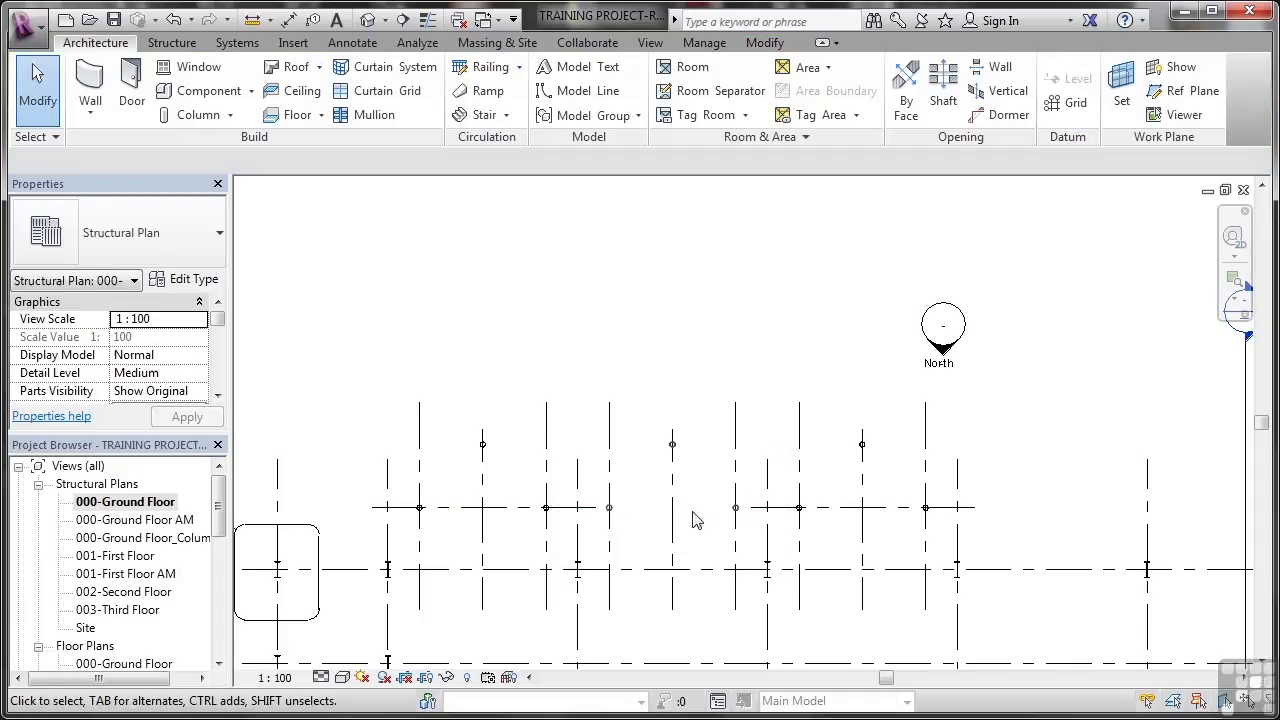
click(786, 512)
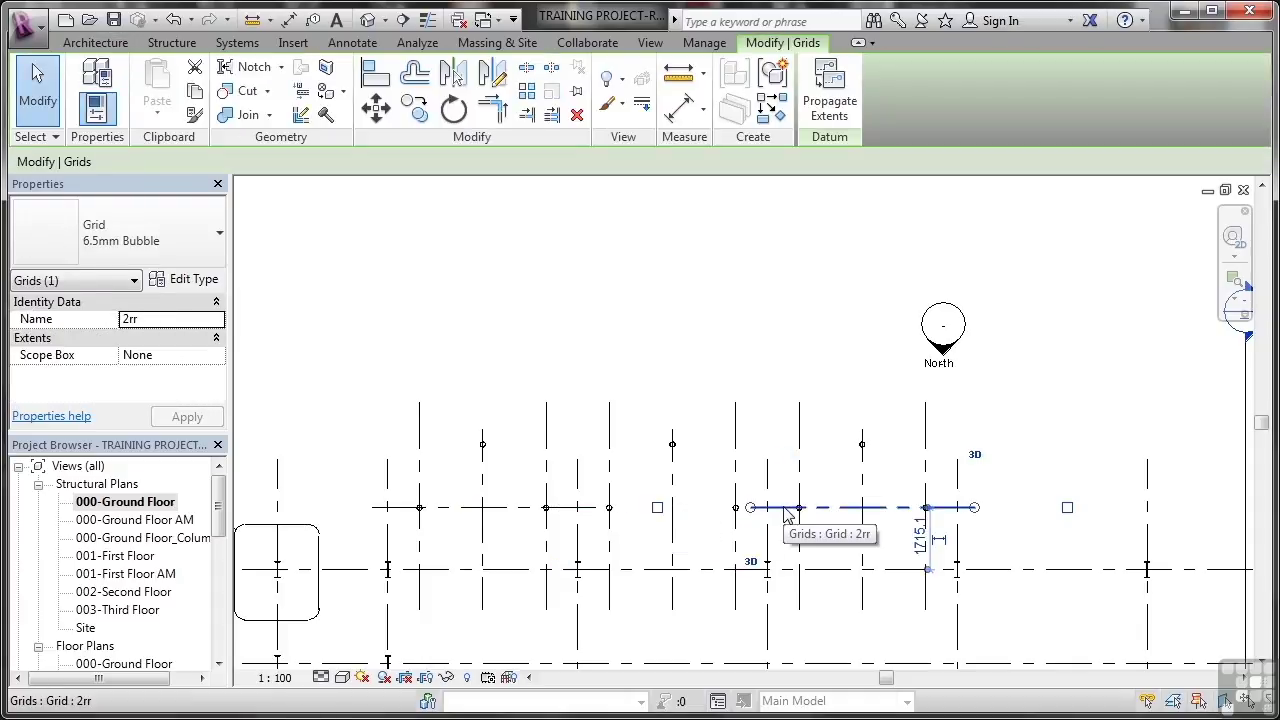
key(Escape)
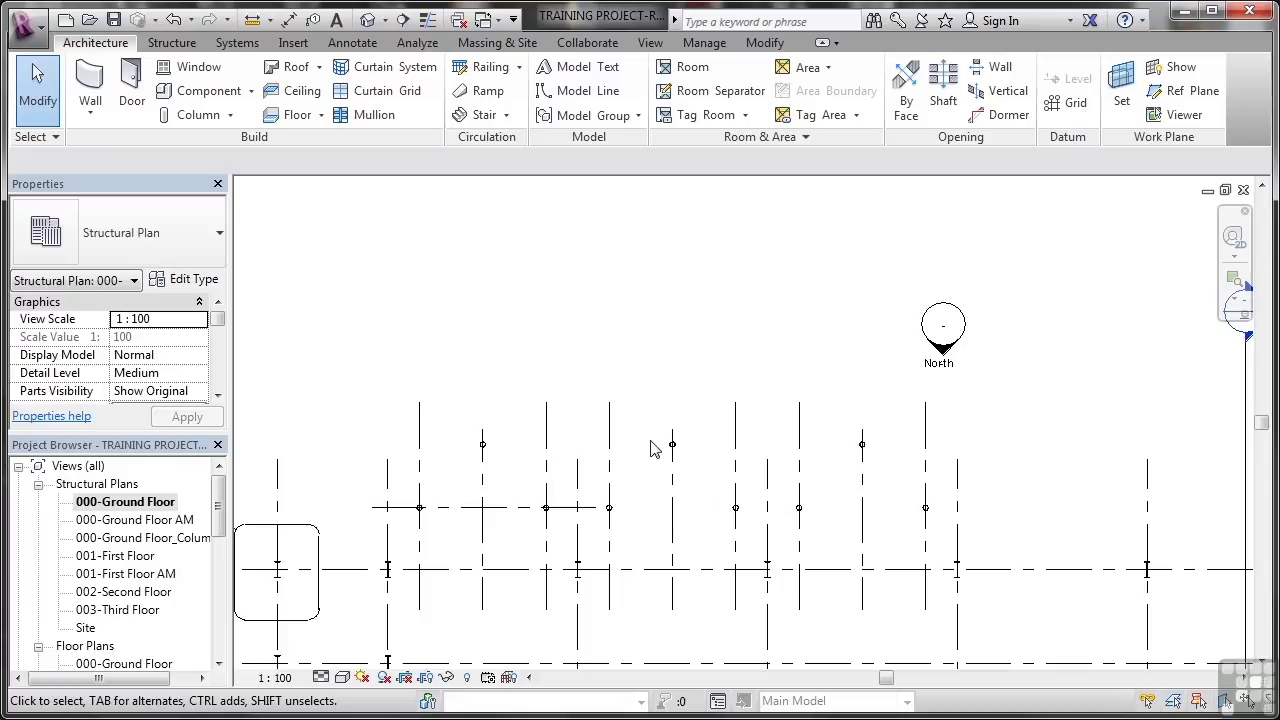
- Try deleting the remaining horizontal grid 2j as well, and undo that deletion
click(515, 514)
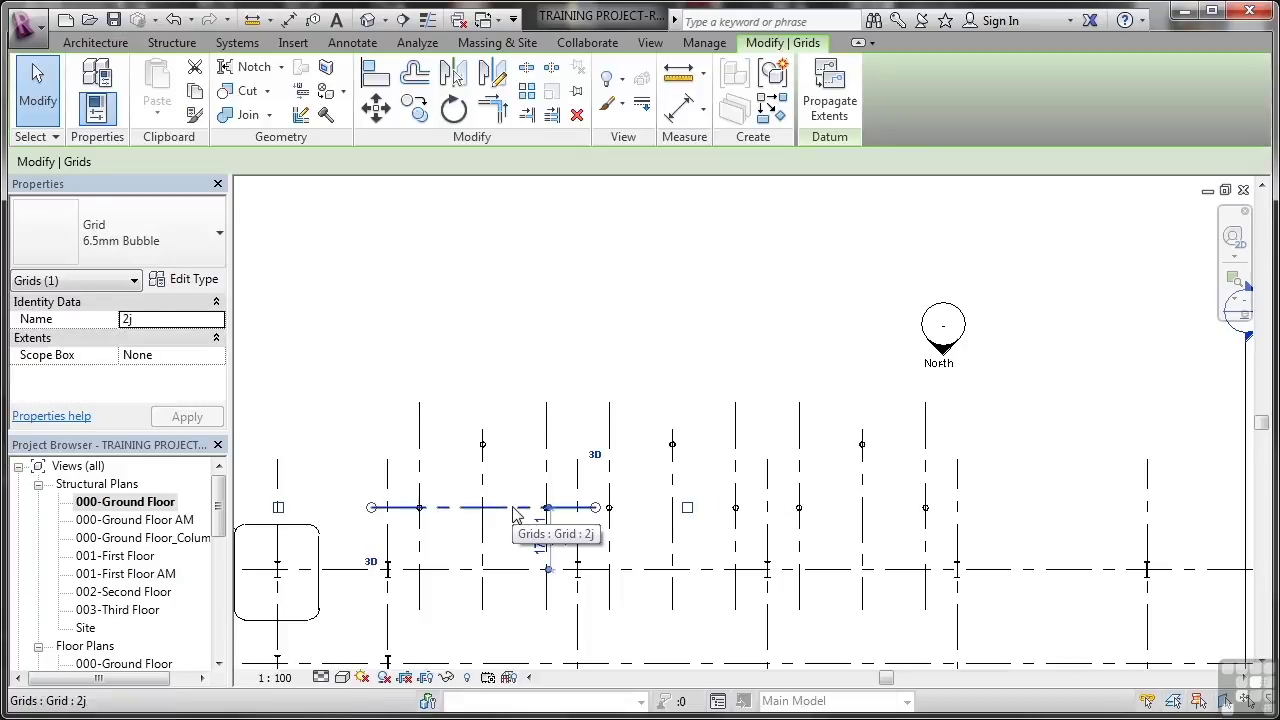
key(Delete)
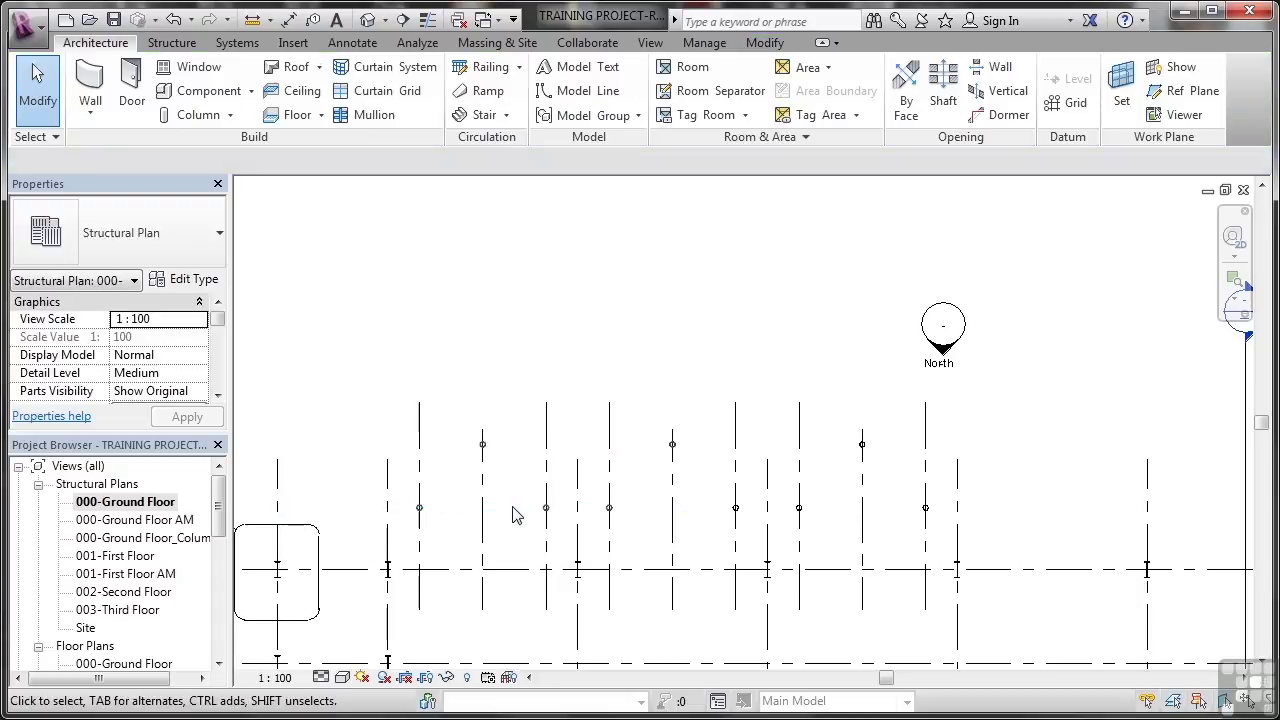
key(ctrl+z)
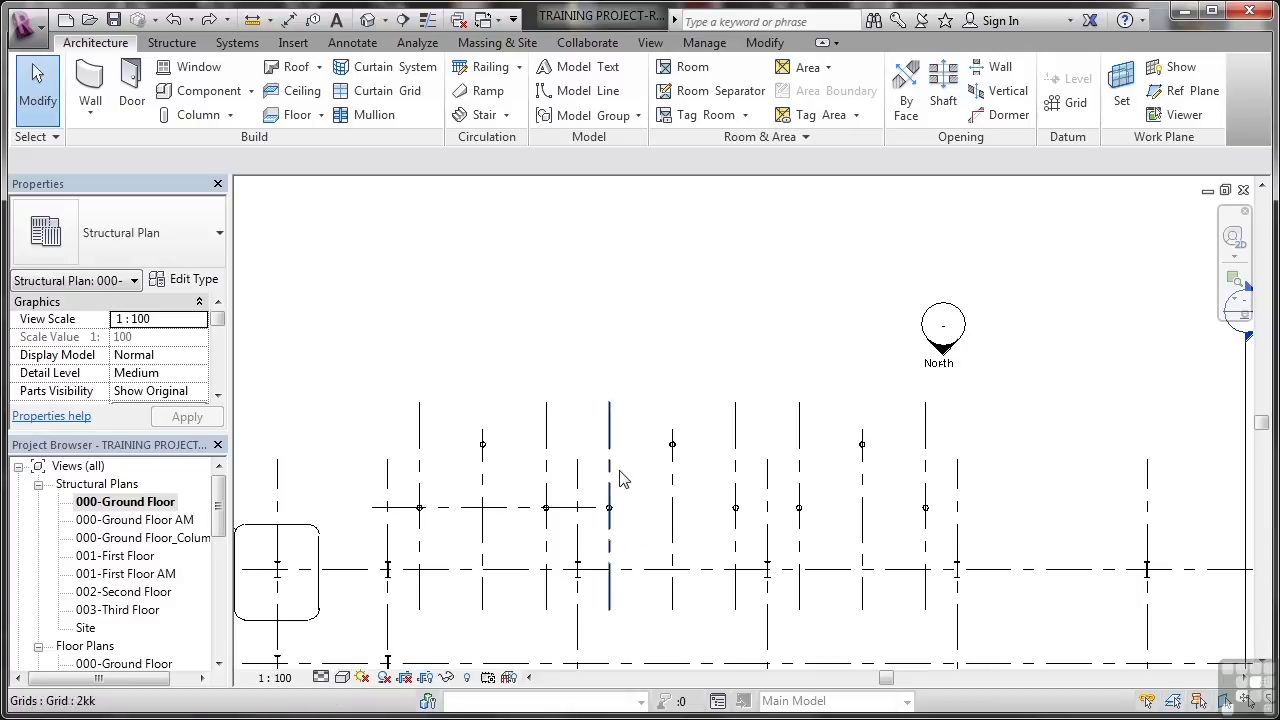
- Extend horizontal grid 2j through the whole lower row of circular columns, ending just past the last vertical grid
scroll(604, 560, up, 3)
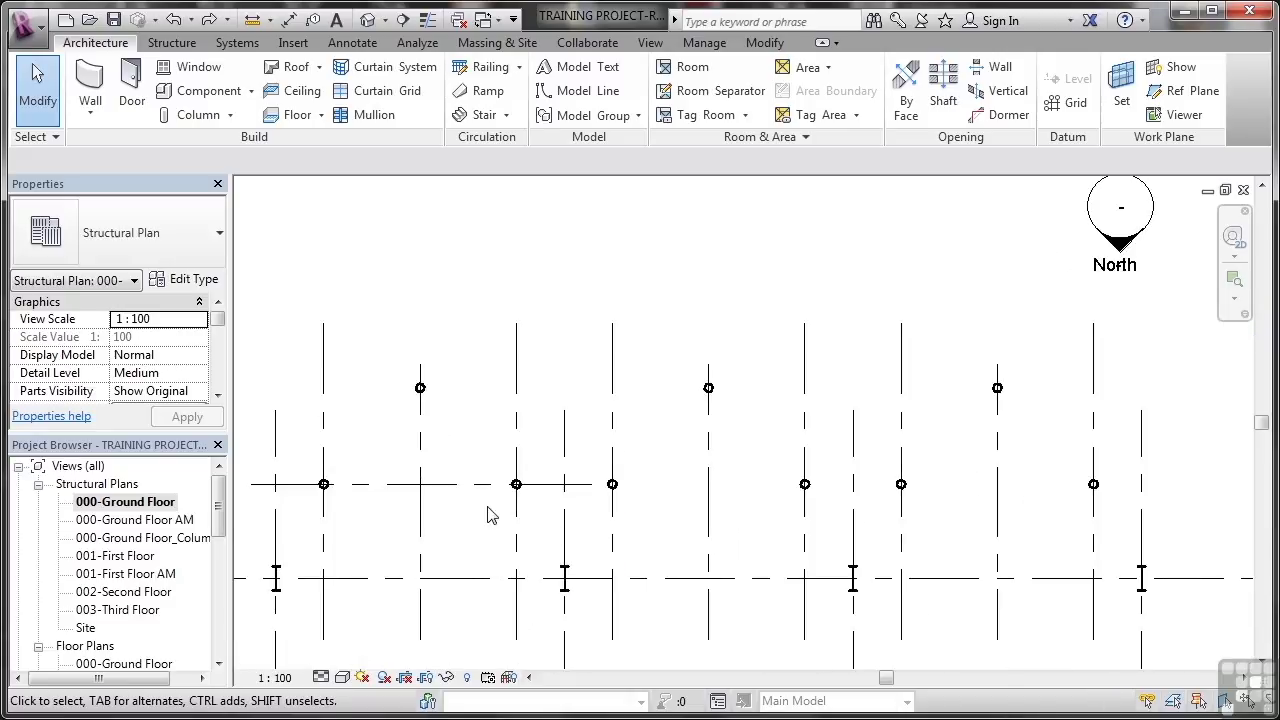
scroll(566, 538, down, 1)
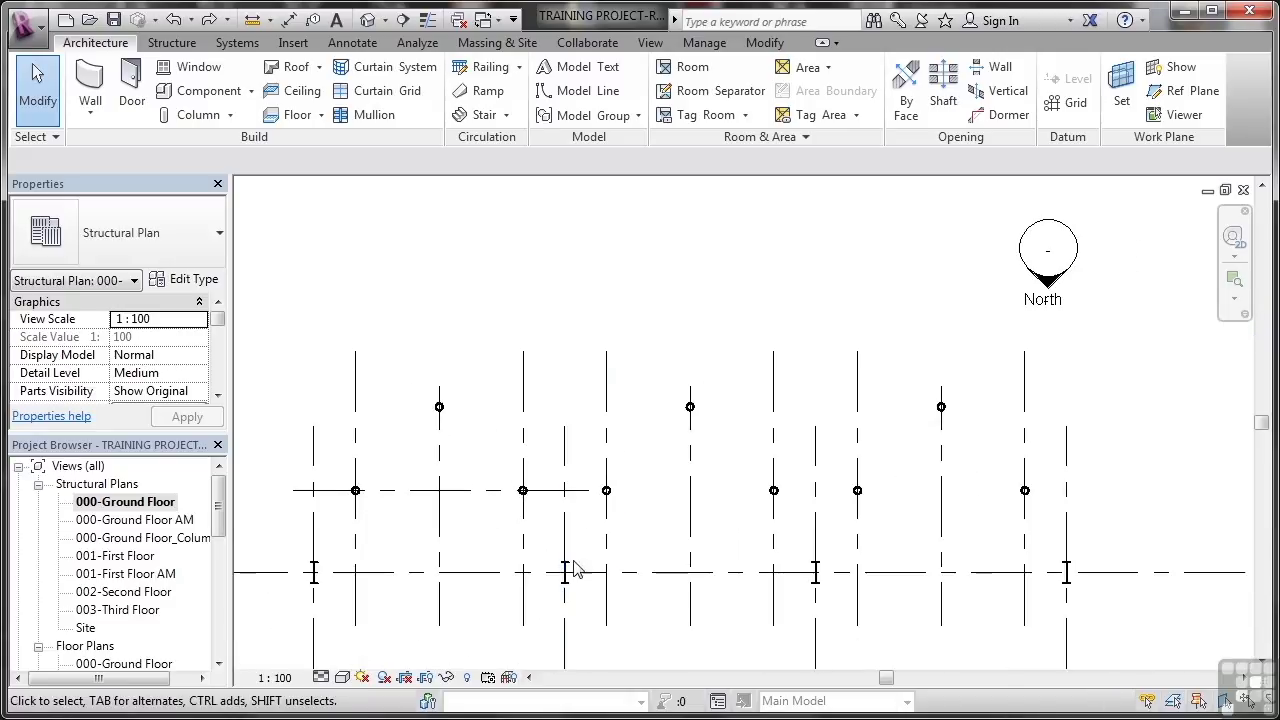
click(466, 490)
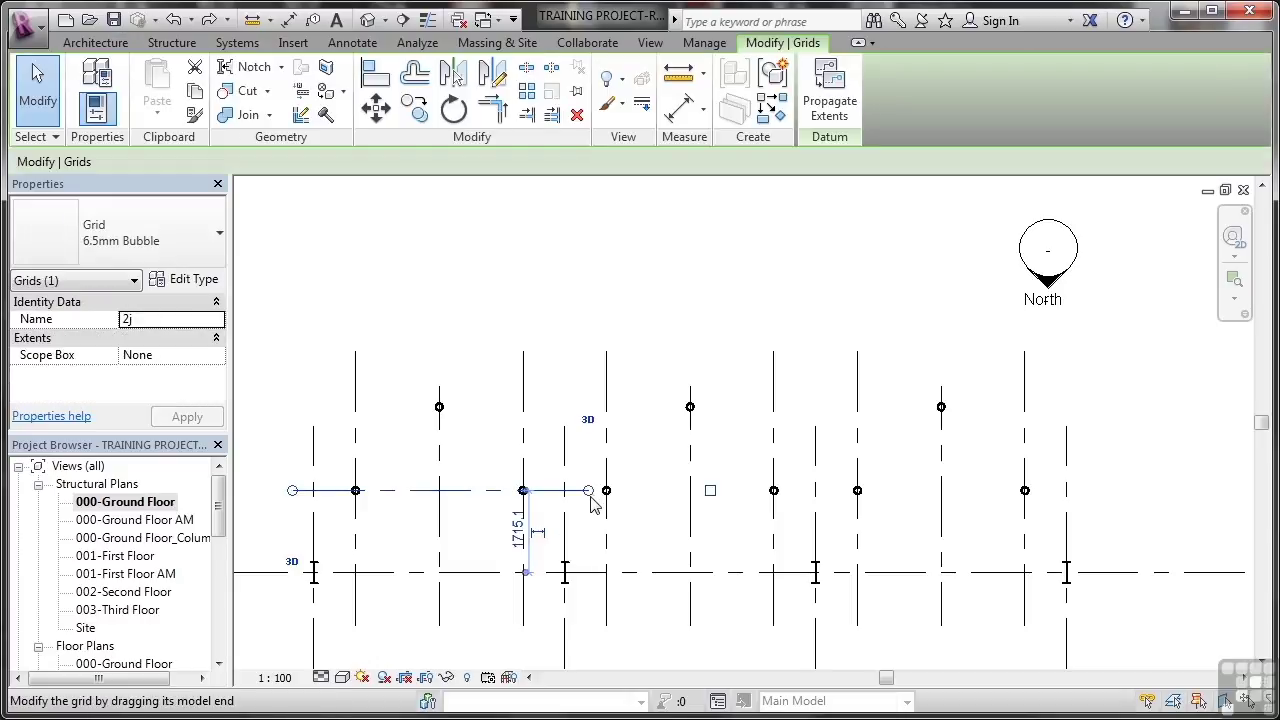
drag(590, 494, 1105, 491)
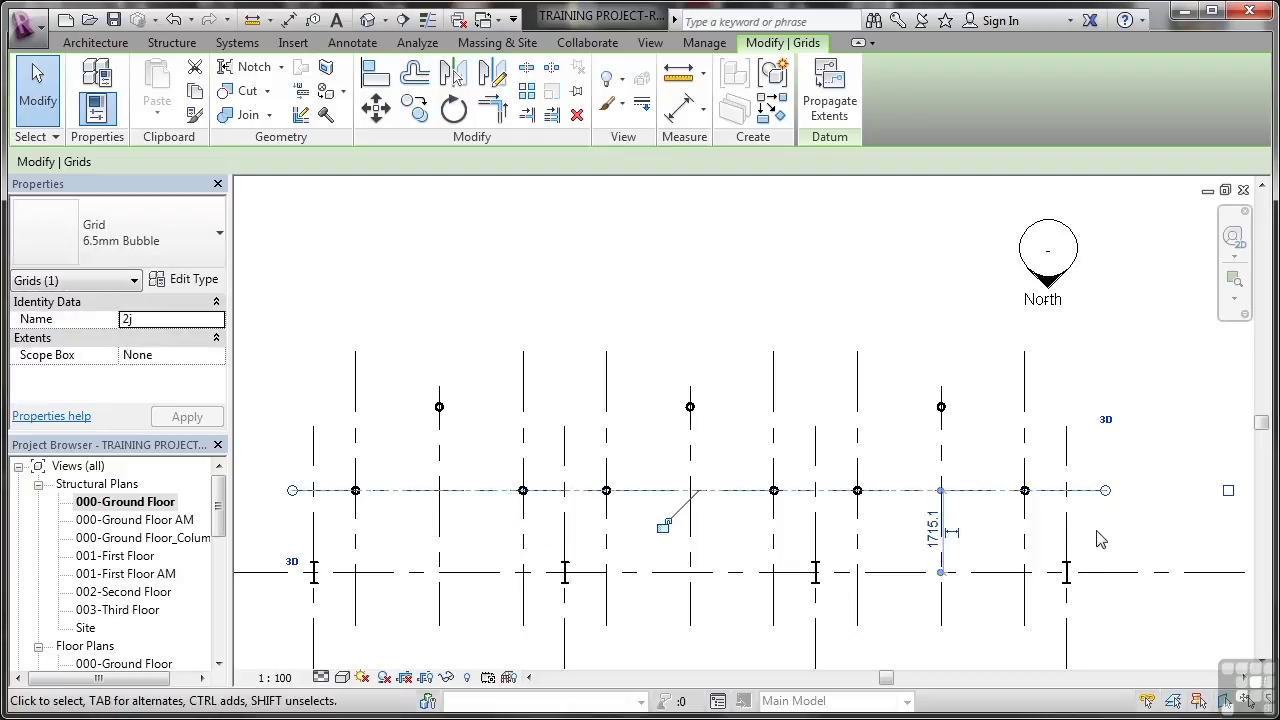
key(Escape)
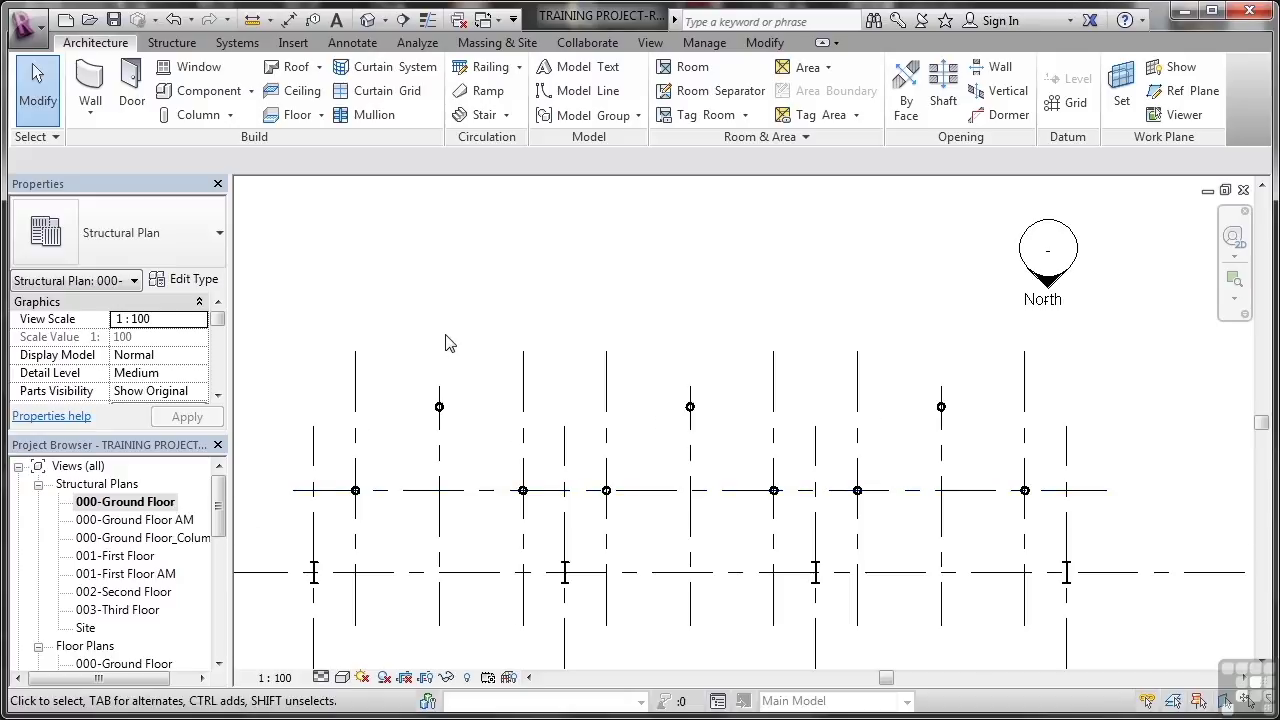
- Draw a straight horizontal grid through the three uppermost circular columns, starting about 700 mm inside grid 2i and ending past the third column
scroll(447, 343, down, 2)
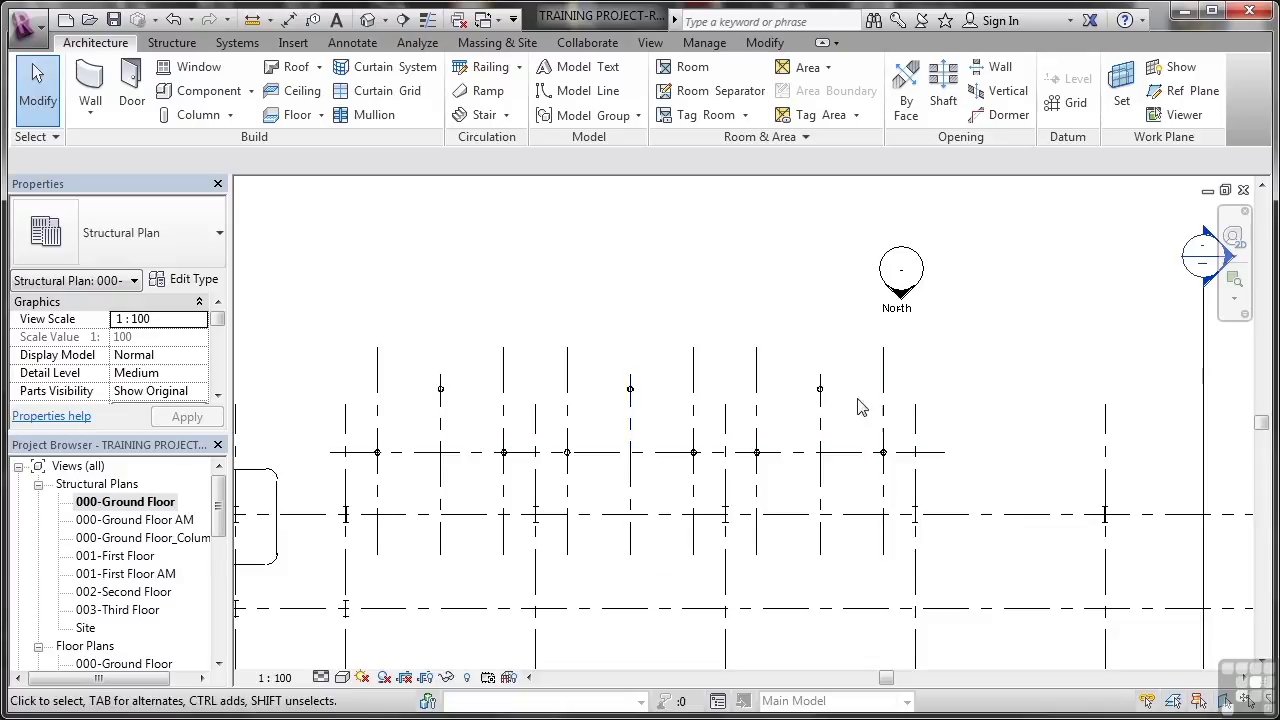
scroll(588, 428, up, 2)
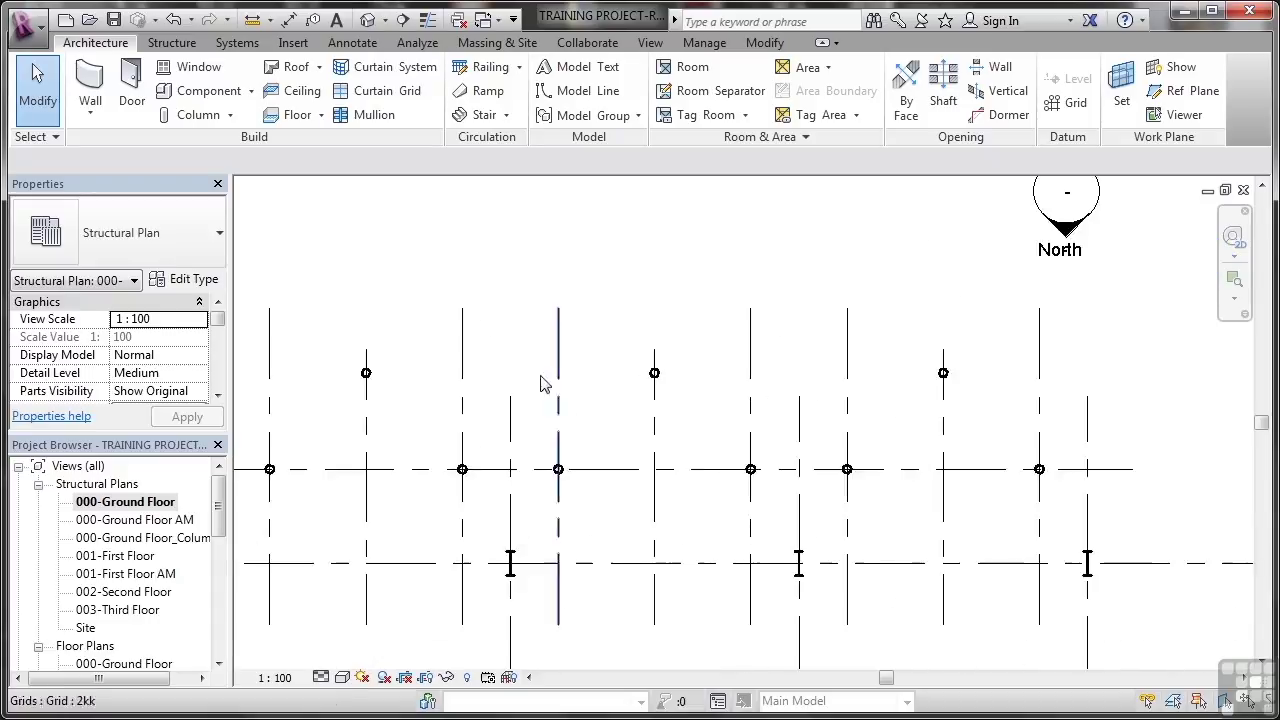
middle_drag(528, 374, 617, 420)
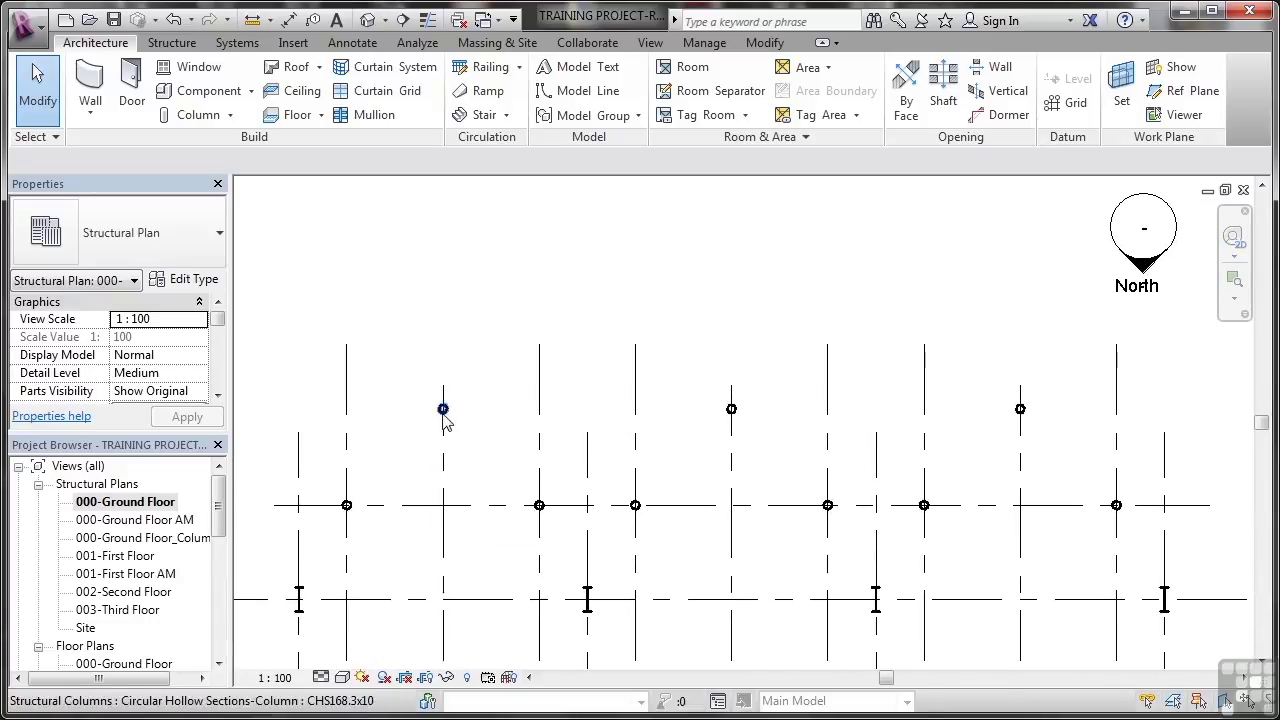
click(1069, 112)
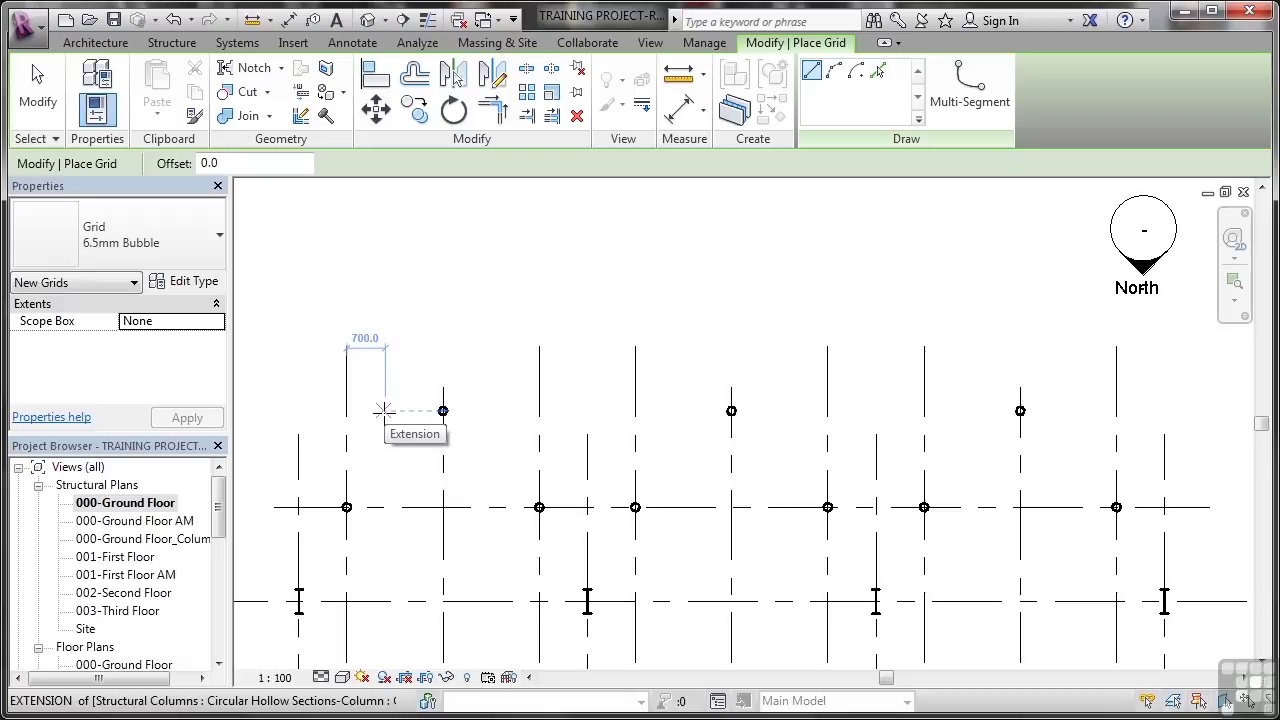
click(384, 410)
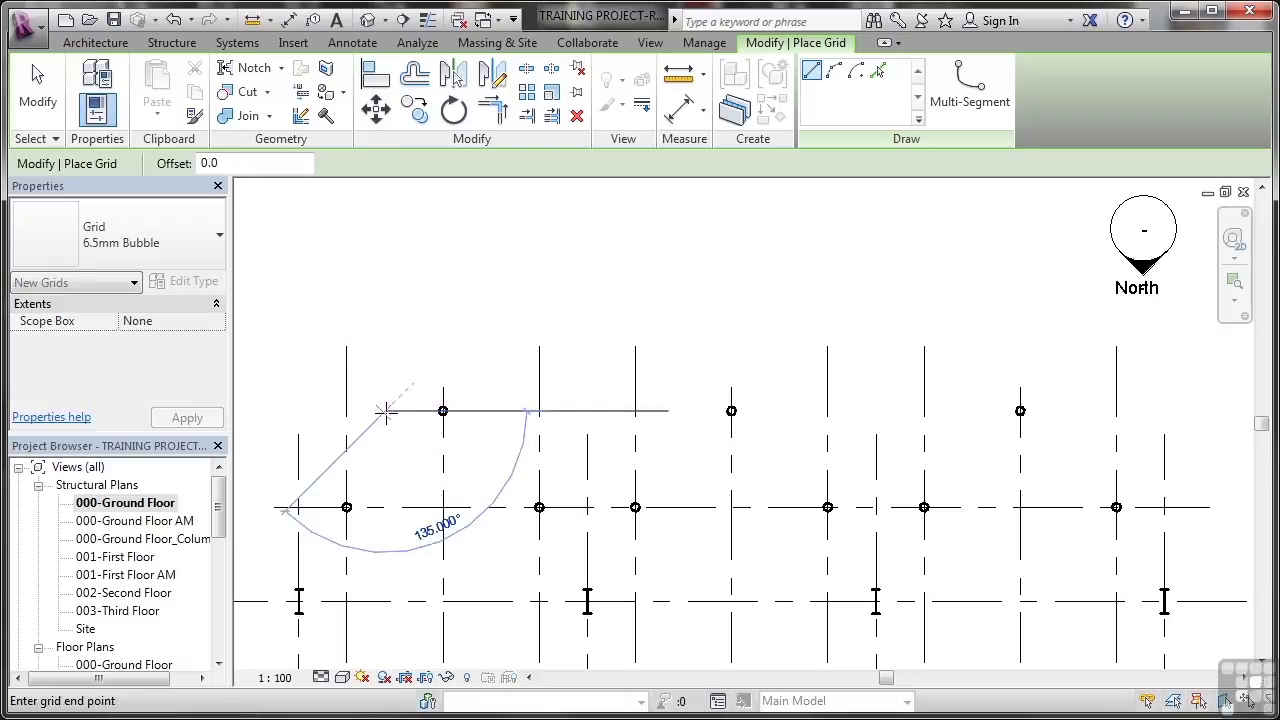
click(1060, 408)
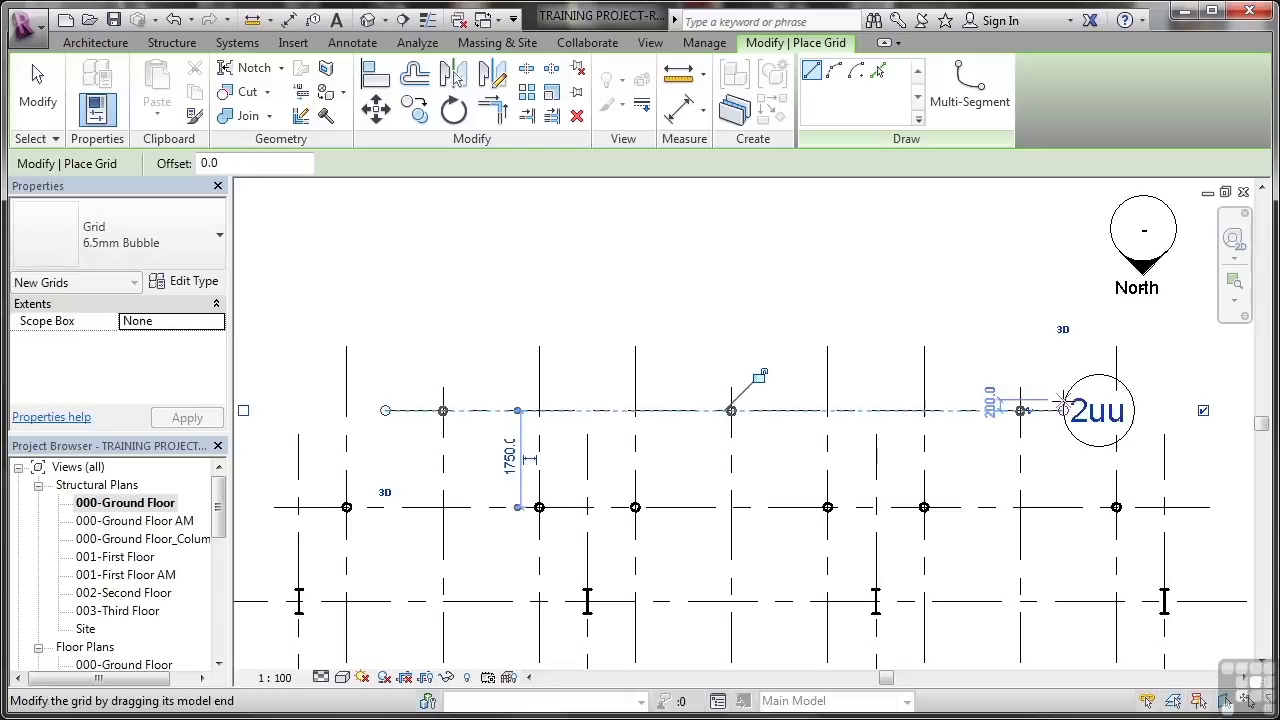
- Finish placing grids and hide the bubble at the right end of horizontal grid 2uu through the uppermost circular columns
key(Escape)
key(Escape)
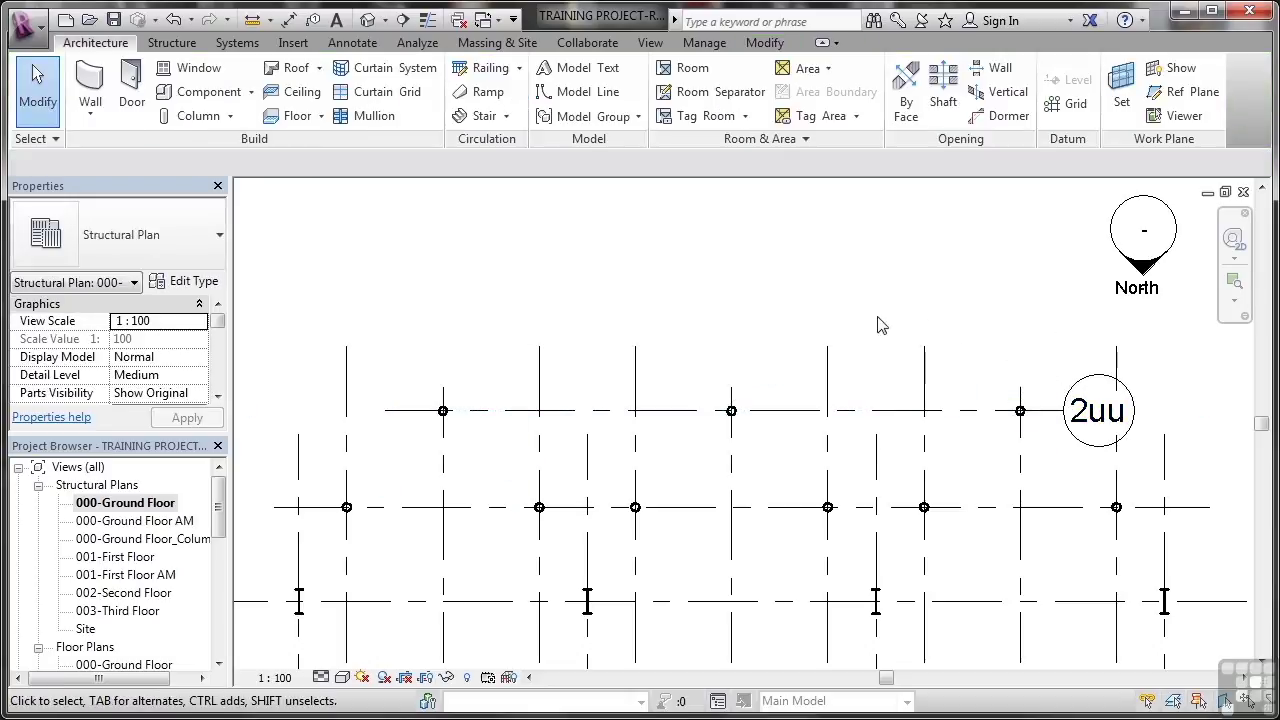
click(1088, 386)
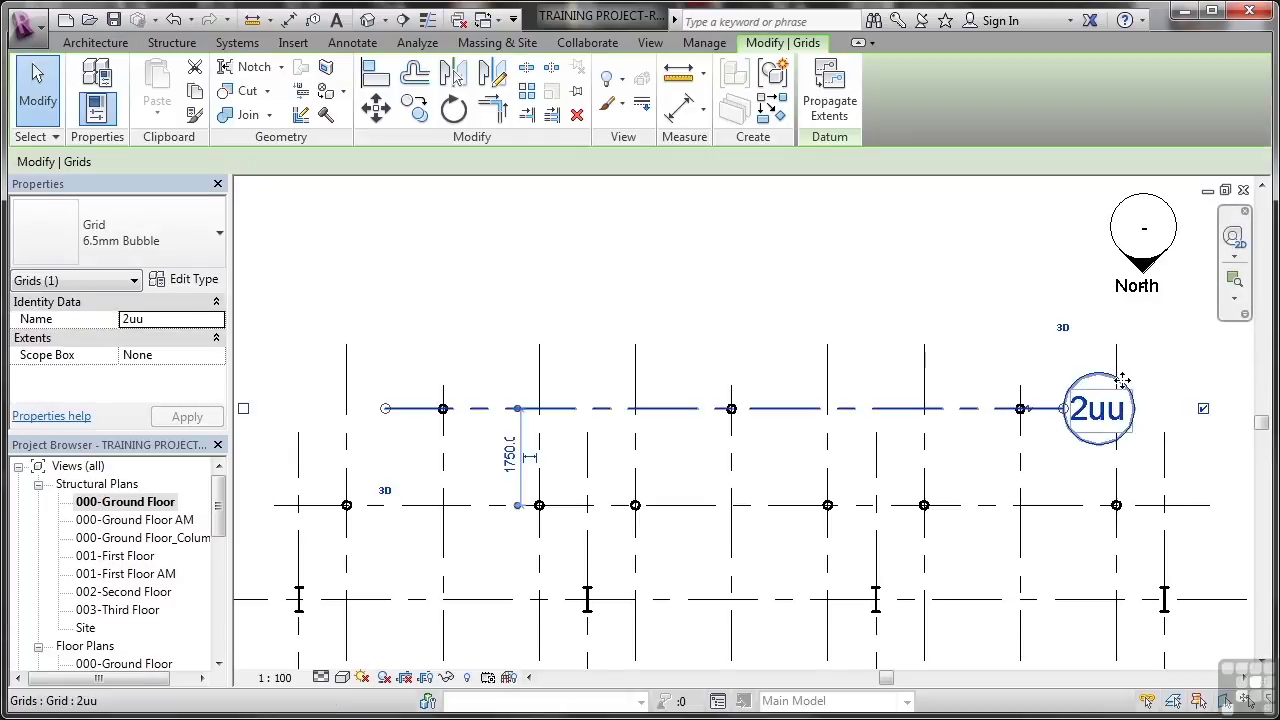
click(1203, 410)
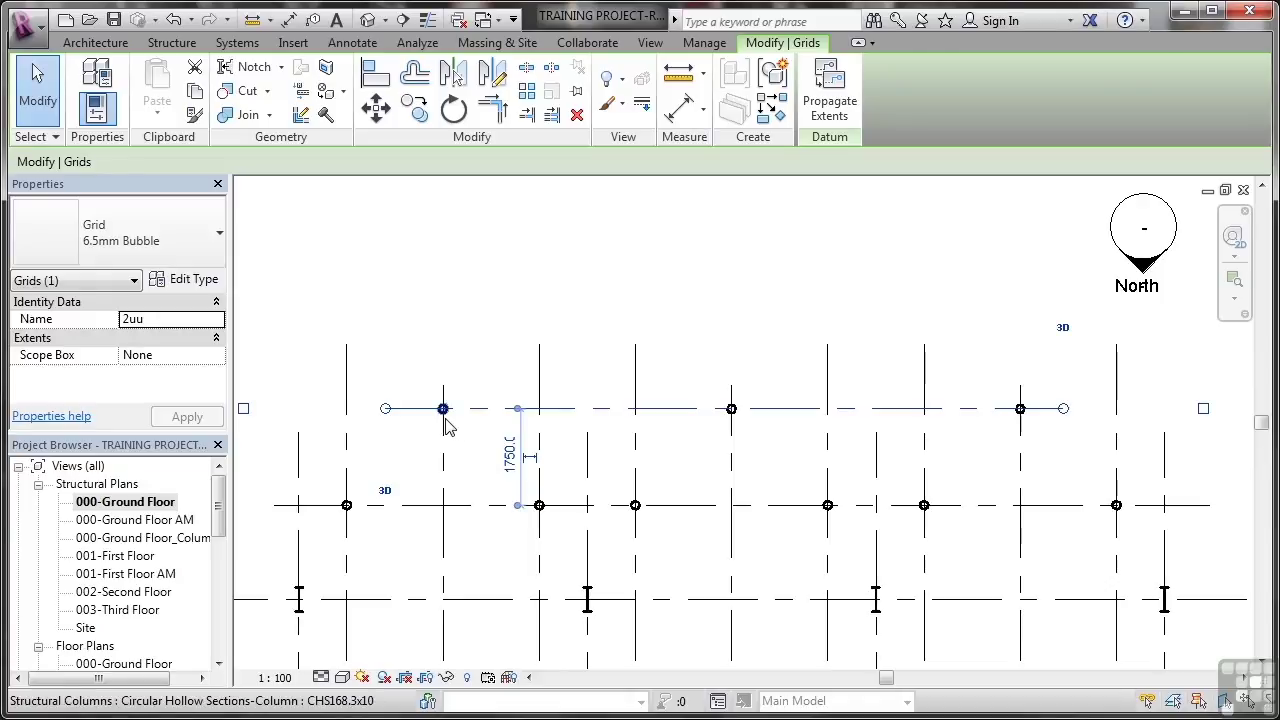
key(Escape)
scroll(447, 425, up, 5)
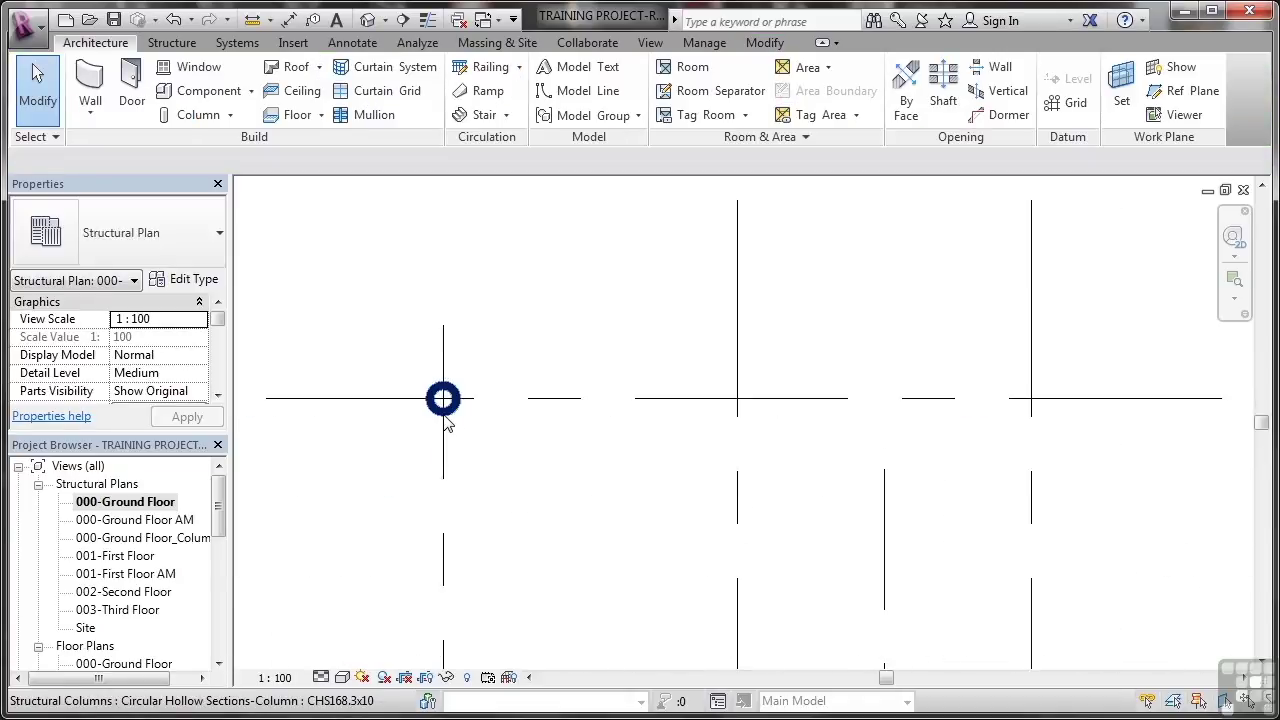
scroll(447, 425, up, 2)
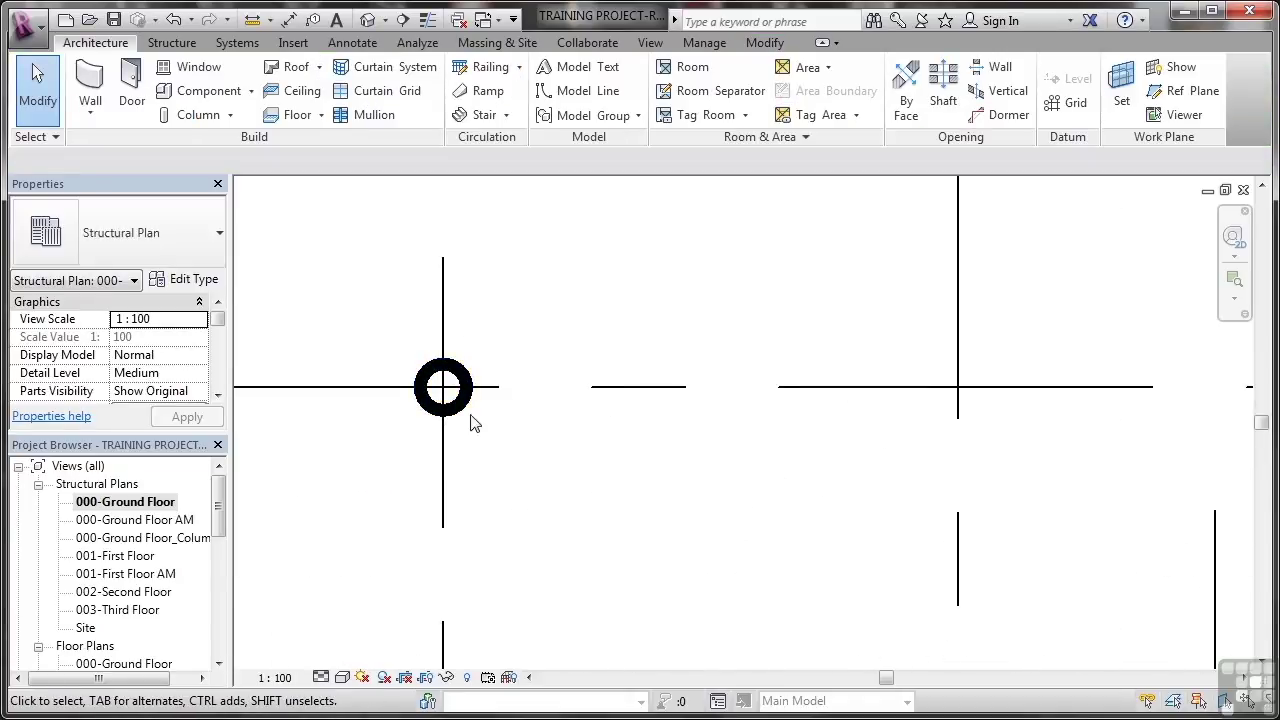
scroll(522, 430, down, 3)
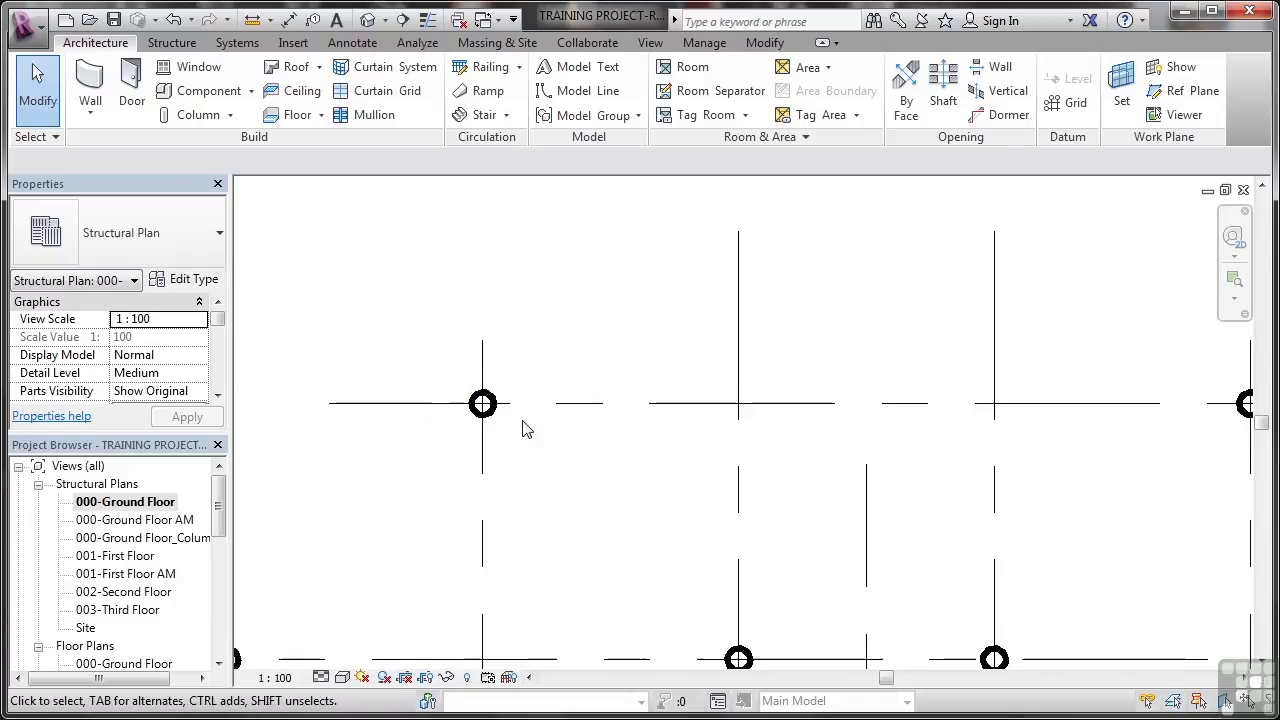
scroll(527, 430, down, 3)
scroll(527, 430, down, 3)
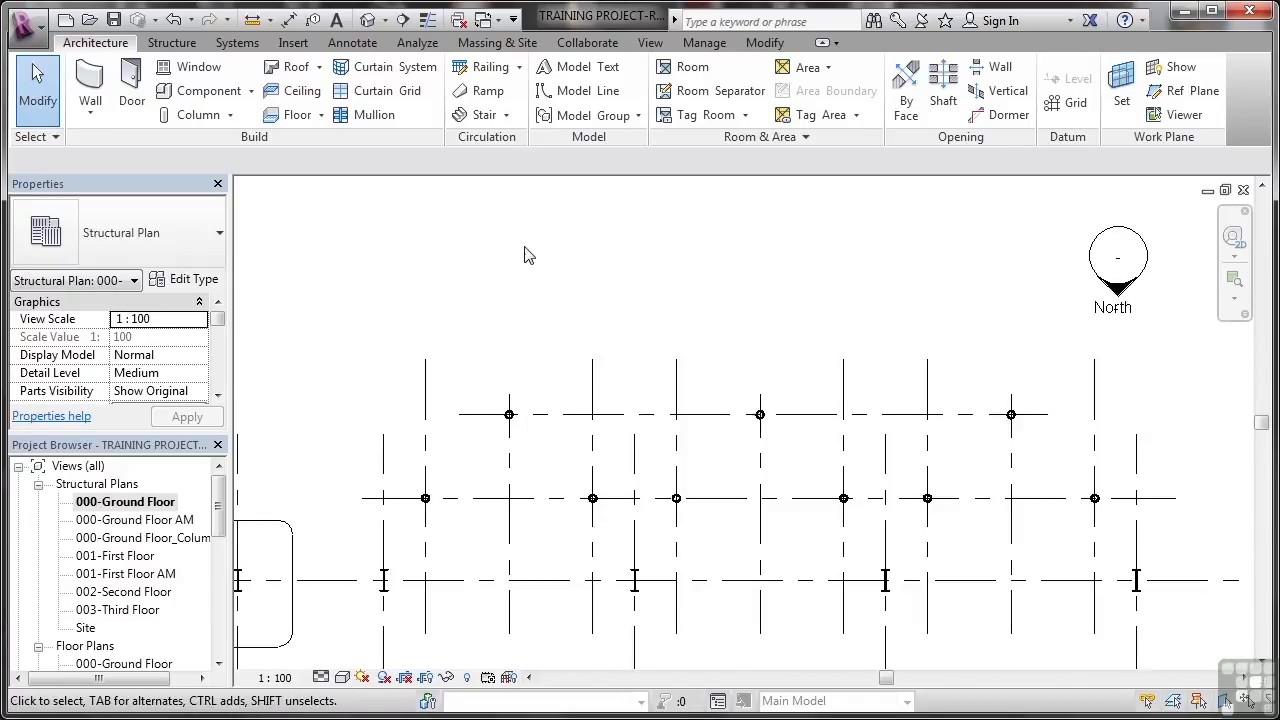